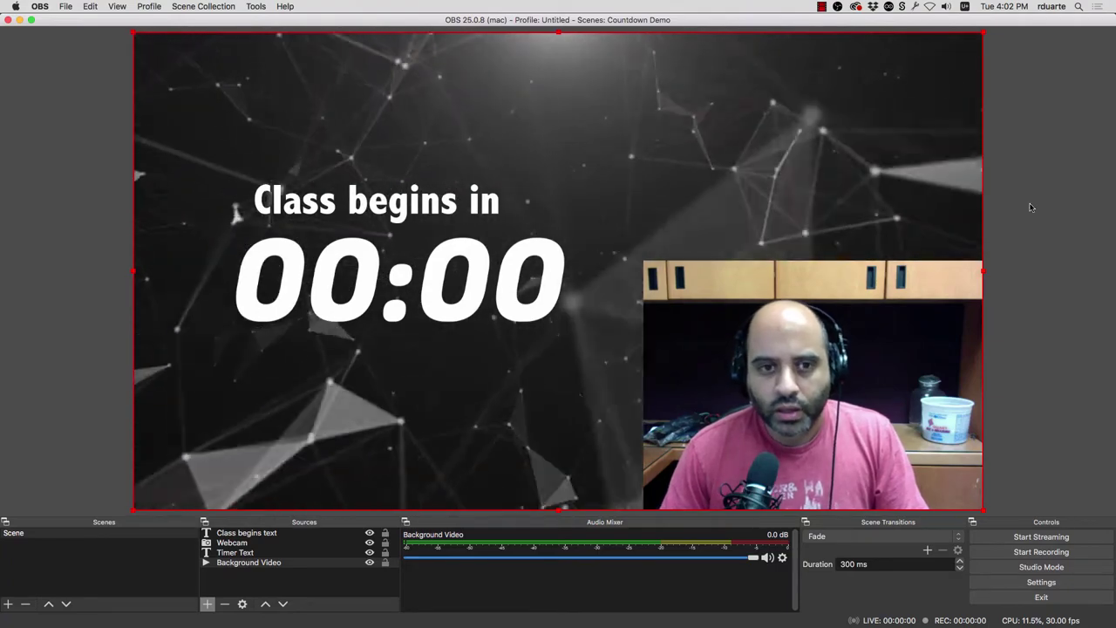
- Review the finished countdown scene by reselecting Background Video, then switch to Terminal
left_click(1038, 231)
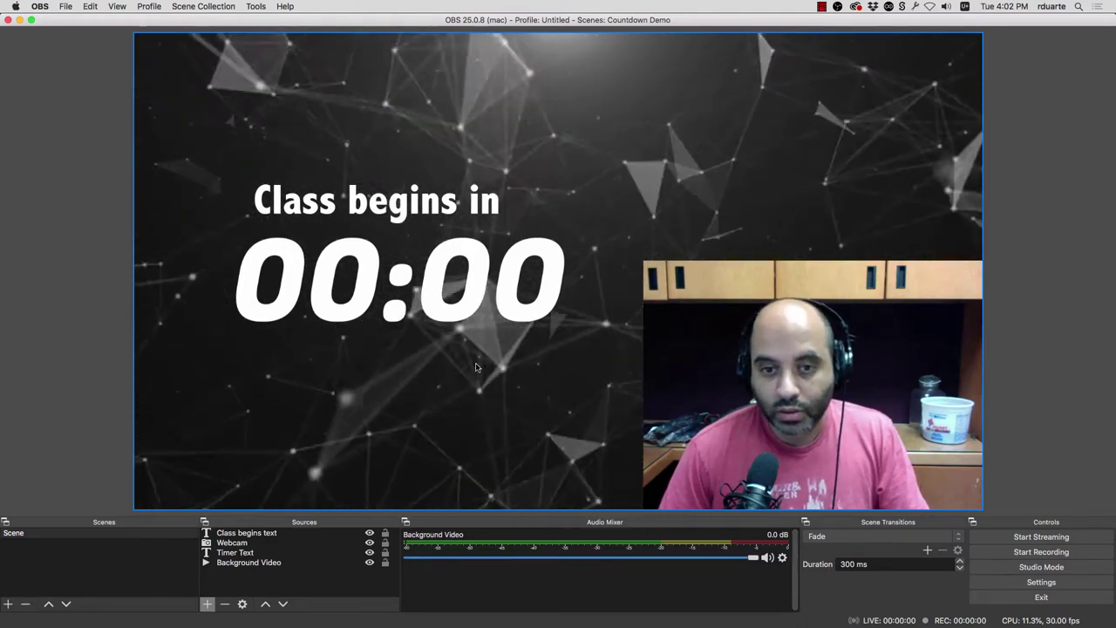
left_click(380, 401)
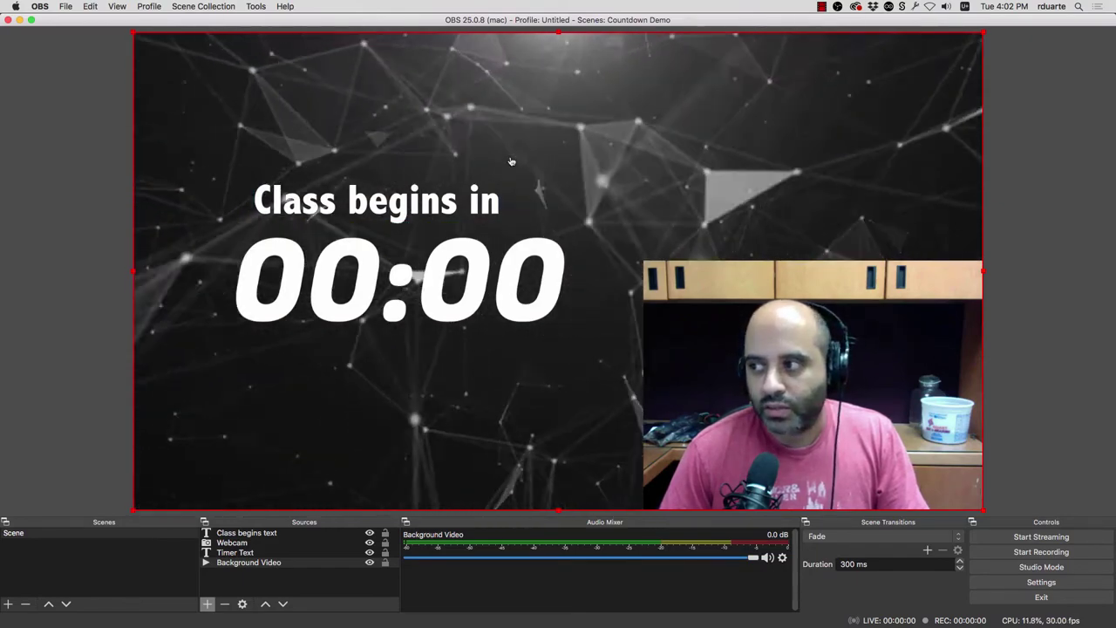
key("super+Tab")
- Center the Terminal window and rerun ./countdown.sh 20 timer.txt for a 20-second countdown
left_click_drag(332, 102, 897, 45)
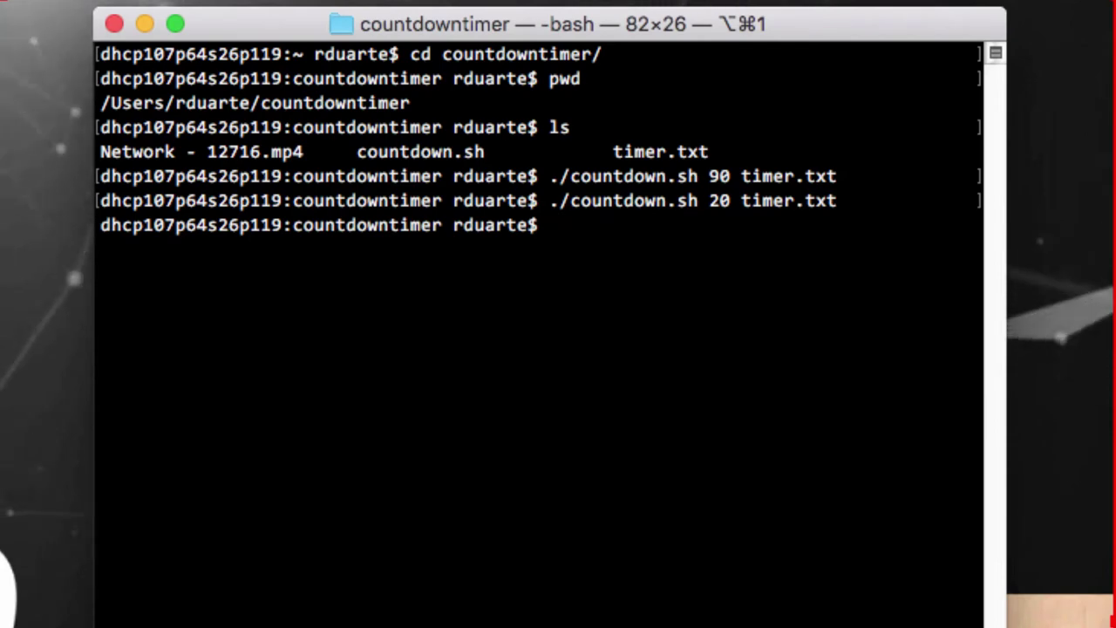
key("Up")
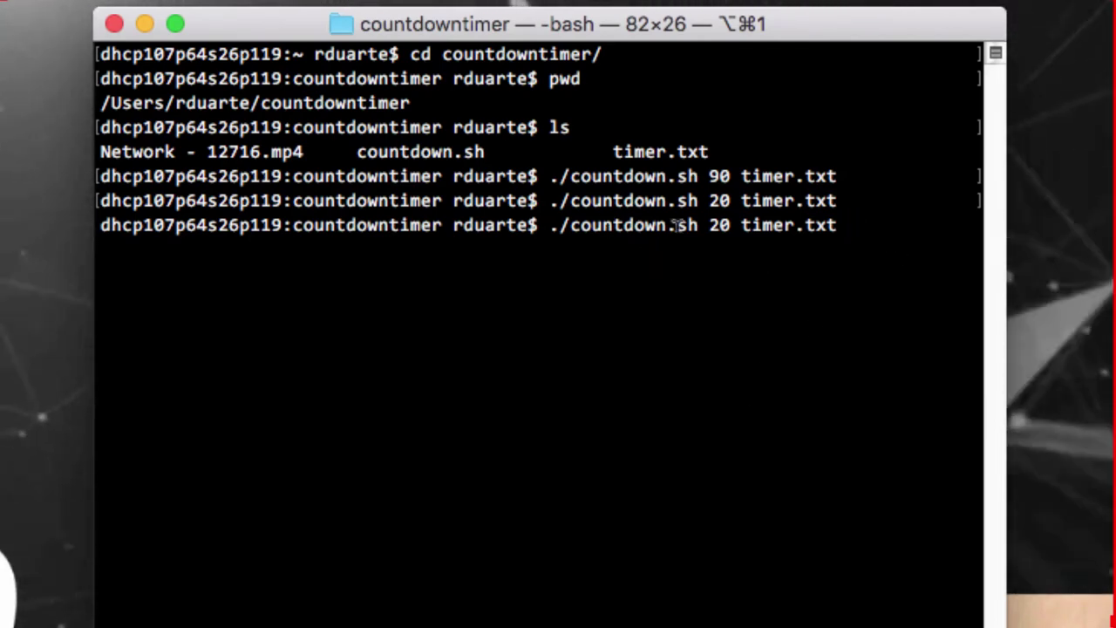
double_click(718, 225)
left_click(770, 219)
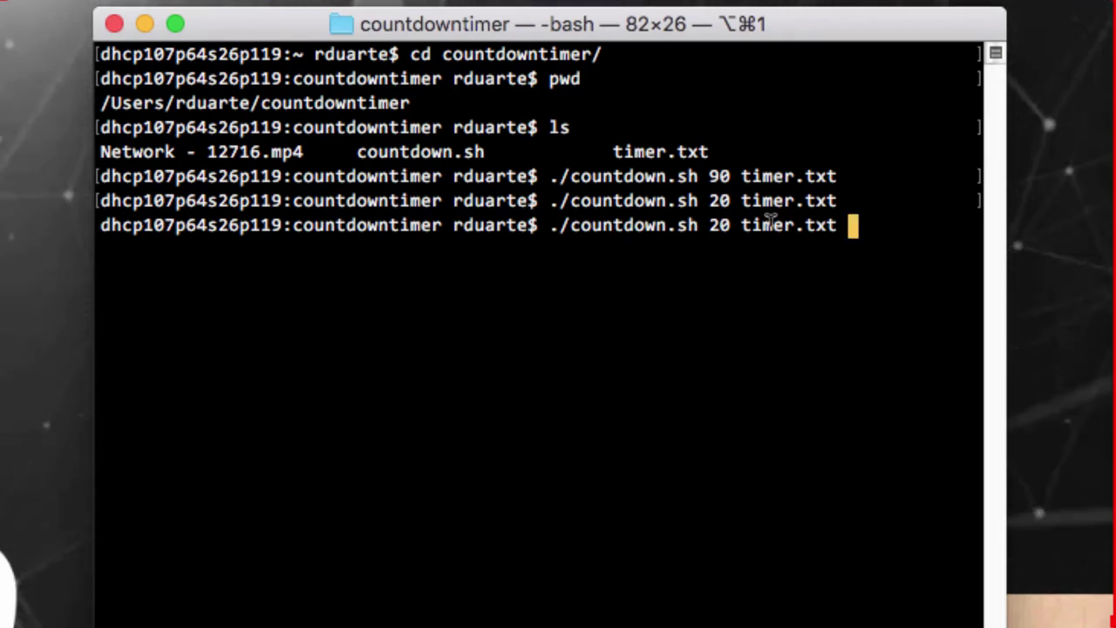
double_click(771, 223)
key("Return")
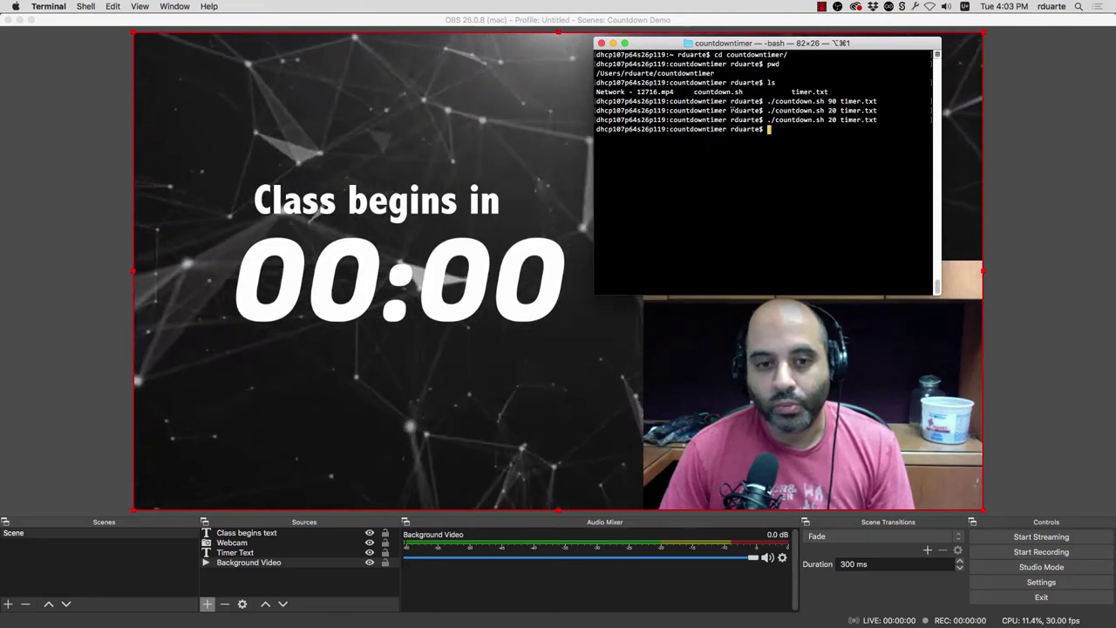
- Create a new Media Source in the Countdown Demo scene
left_click(506, 20)
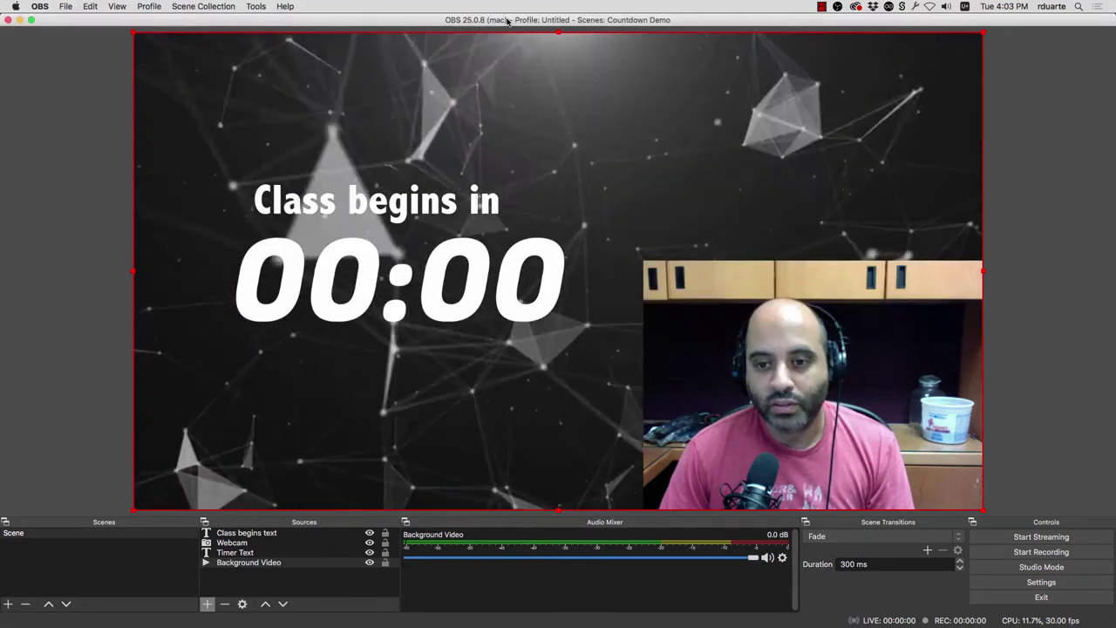
left_click(78, 446)
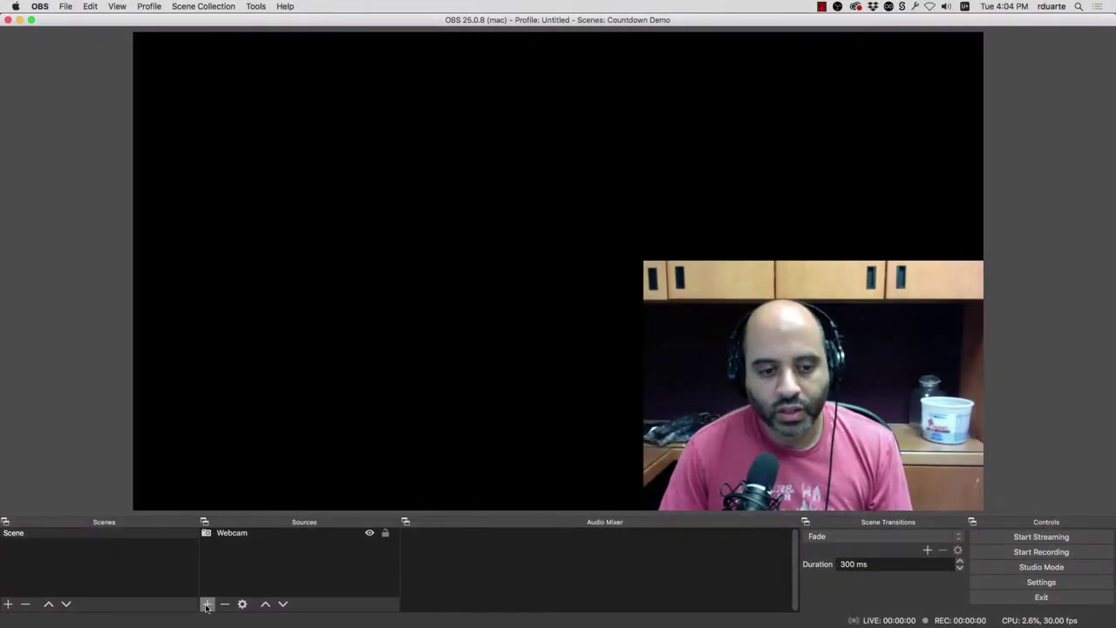
left_click(207, 604)
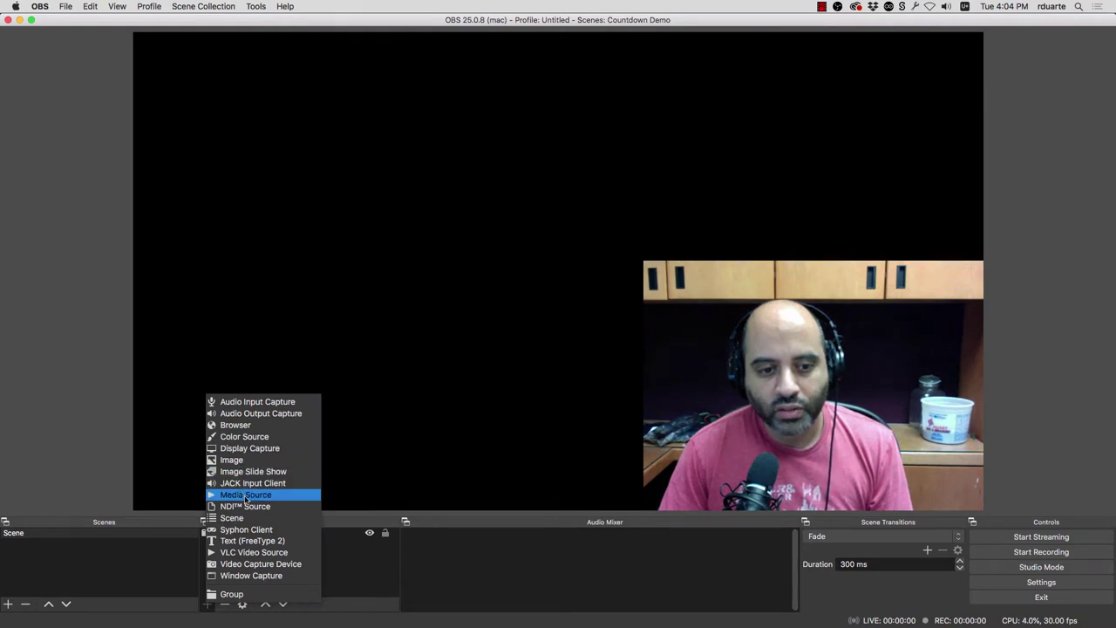
left_click(246, 495)
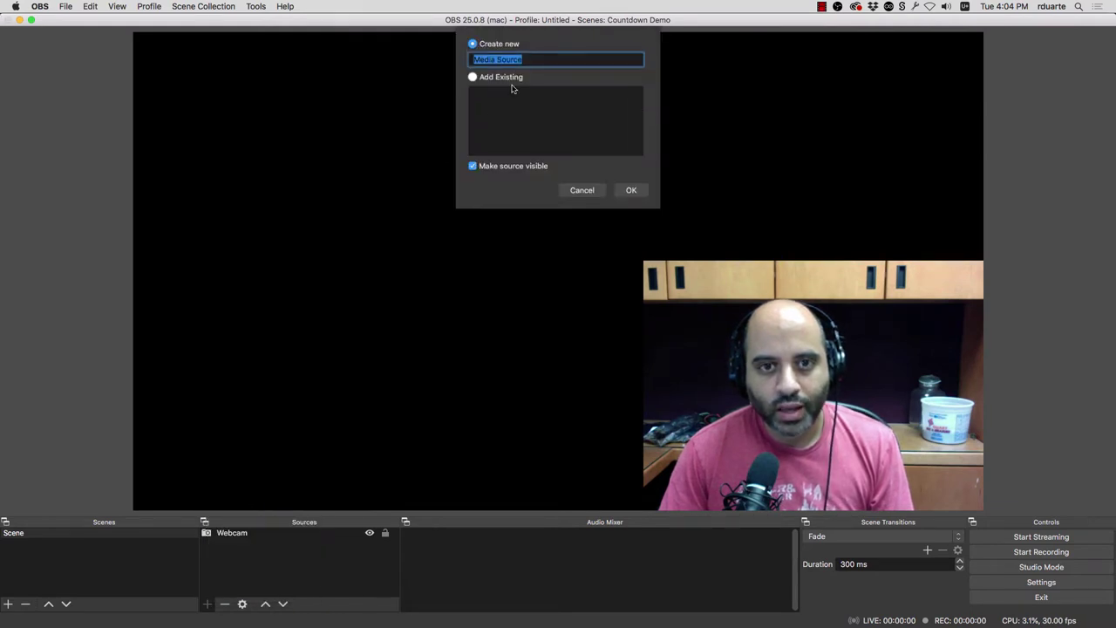
left_click(631, 190)
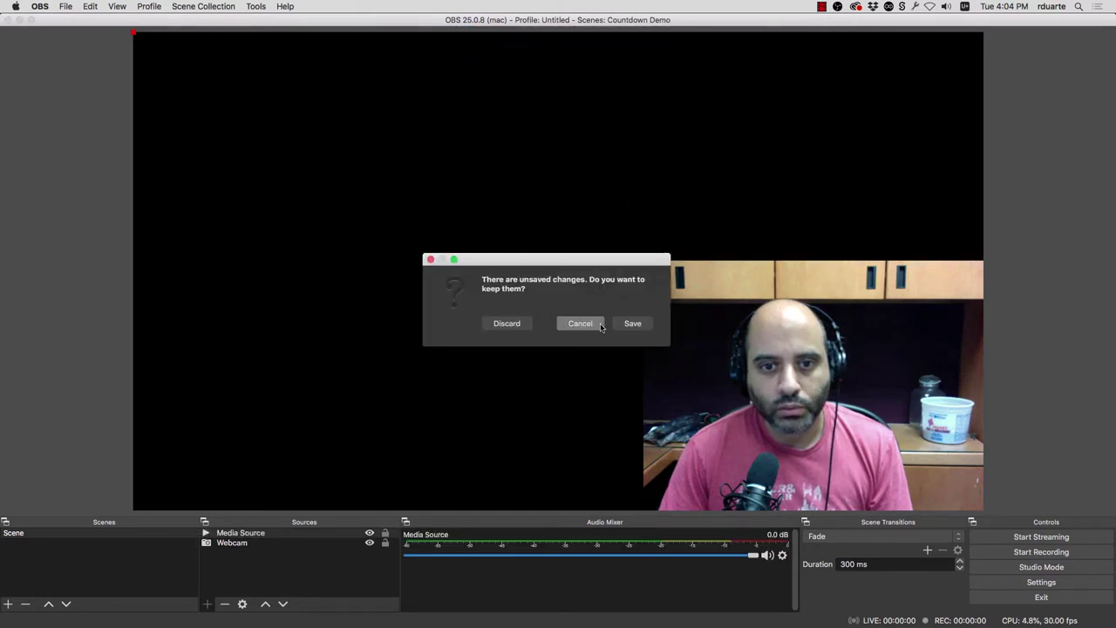
left_click(595, 321)
left_click(523, 328)
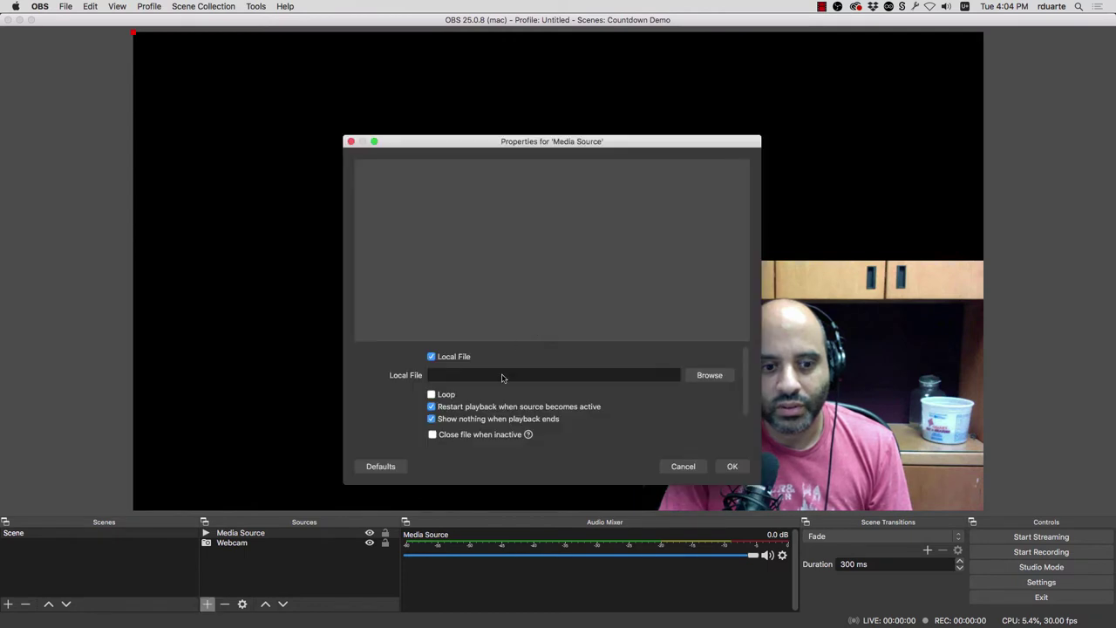
- Load Network - 12716.mp4 into the Media Source and layer it below Webcam
left_click(707, 375)
left_click(412, 155)
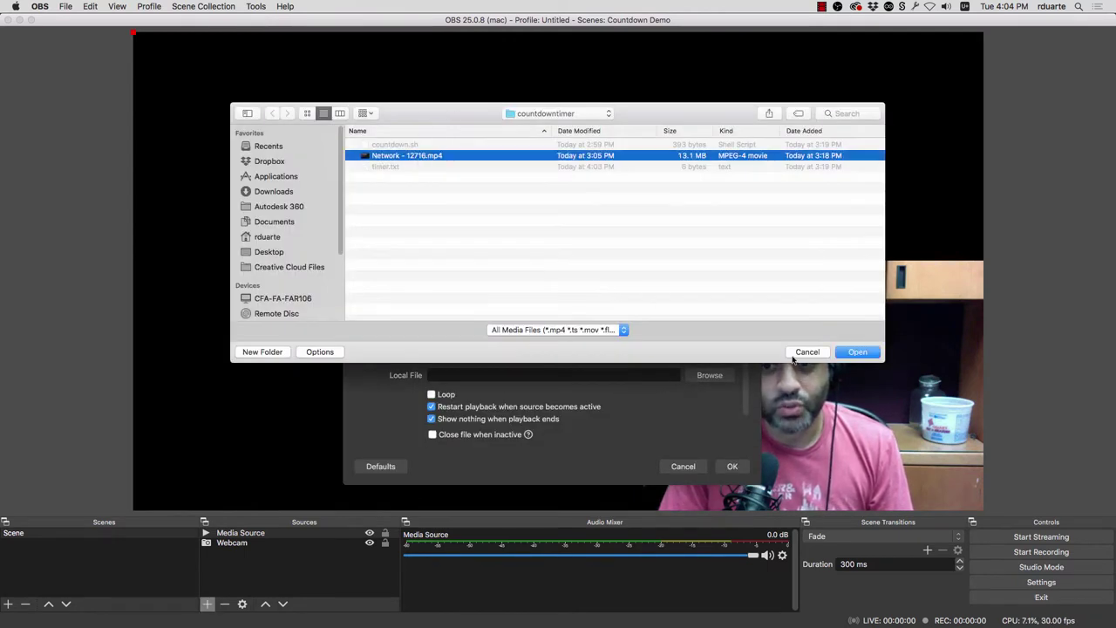
left_click(857, 353)
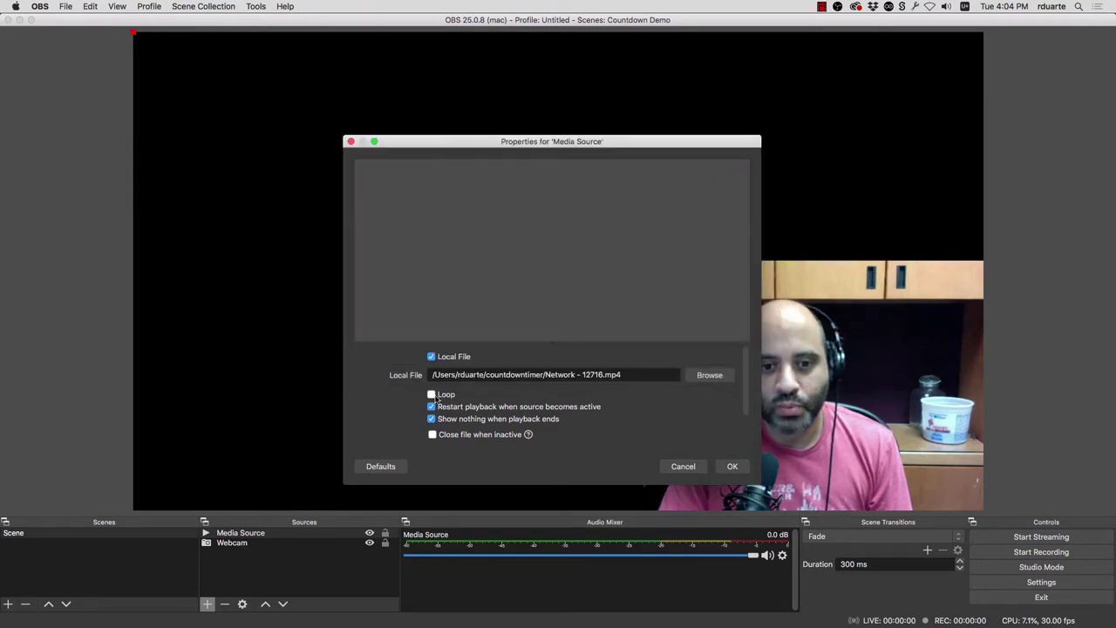
left_click(734, 467)
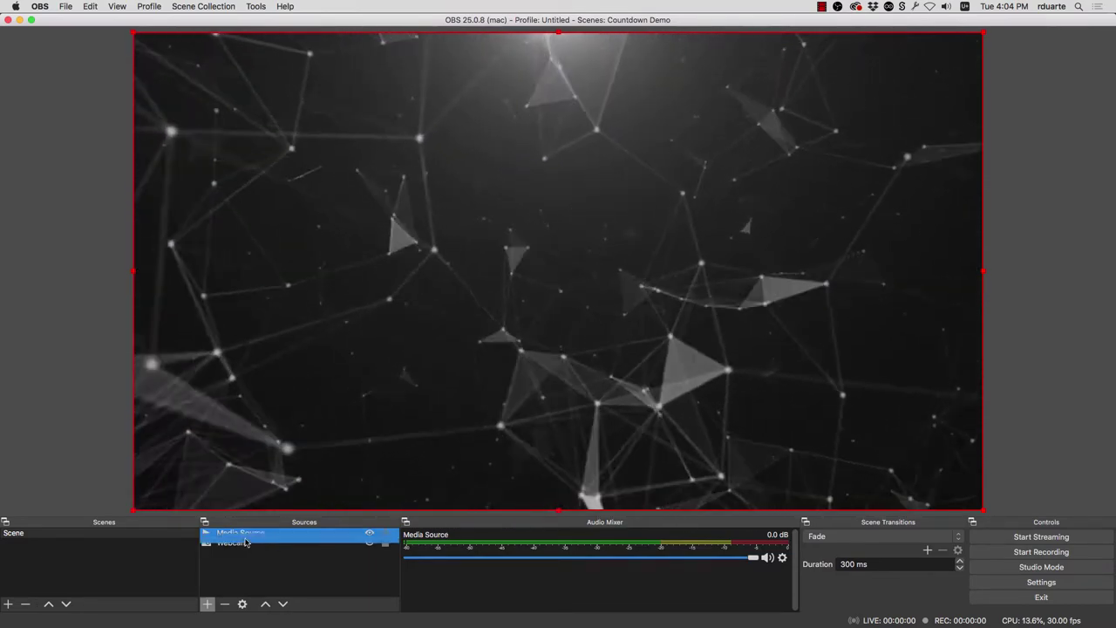
left_click_drag(246, 536, 246, 551)
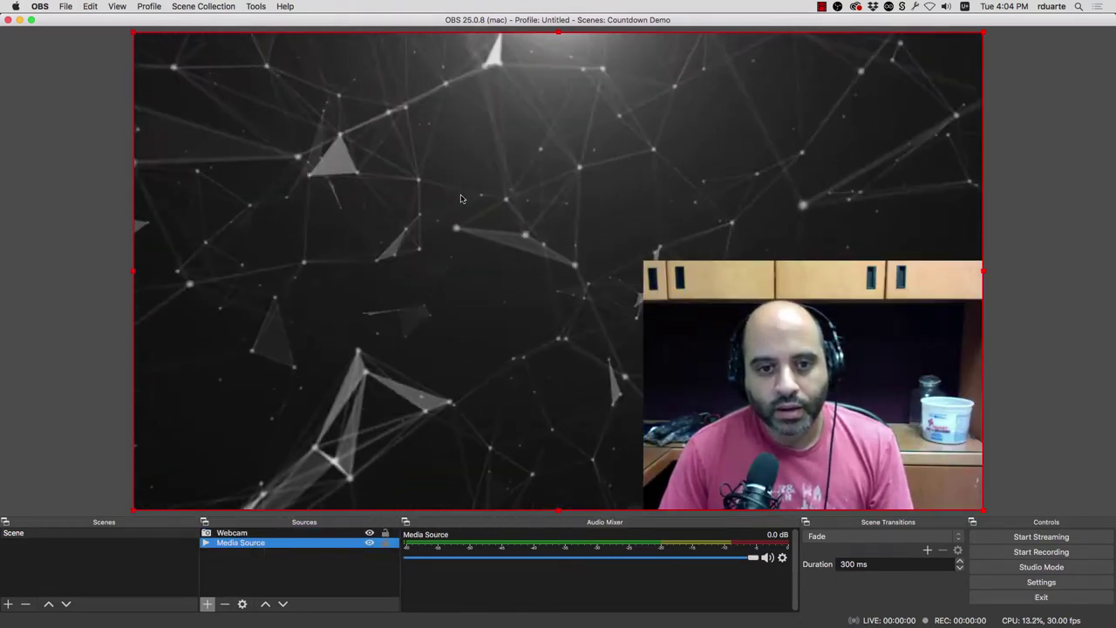
- Add a new text source named 'Class Begins'
left_click(208, 604)
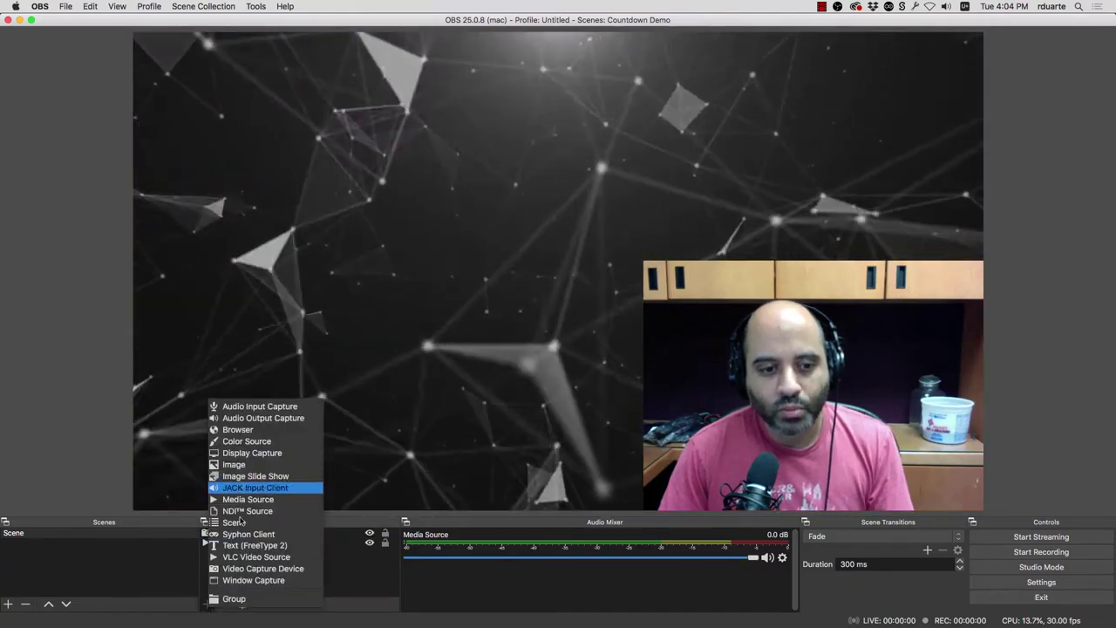
left_click(254, 545)
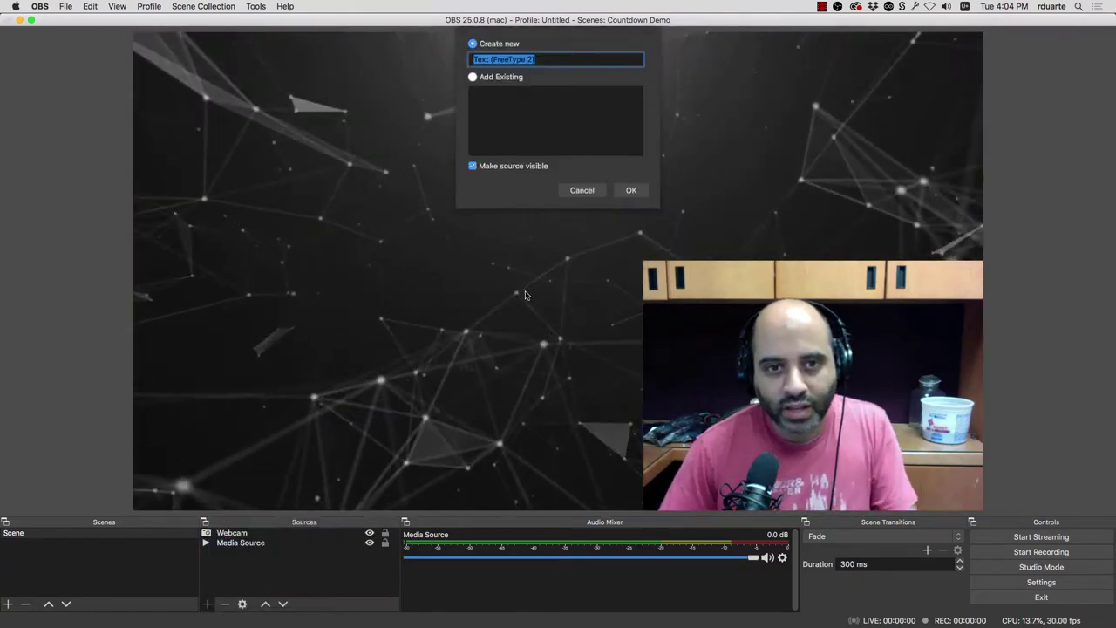
type("Class Begins")
key("Return")
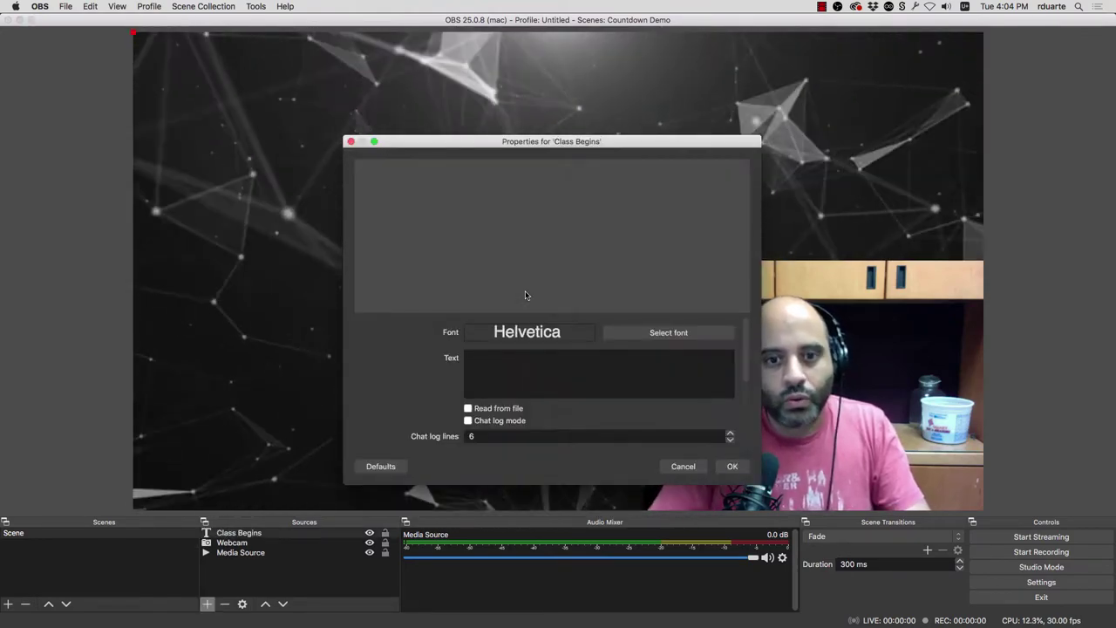
- Set it to Abadi MT Condensed Extra Bold 96 reading 'Class Begins In', then position it
left_click(630, 331)
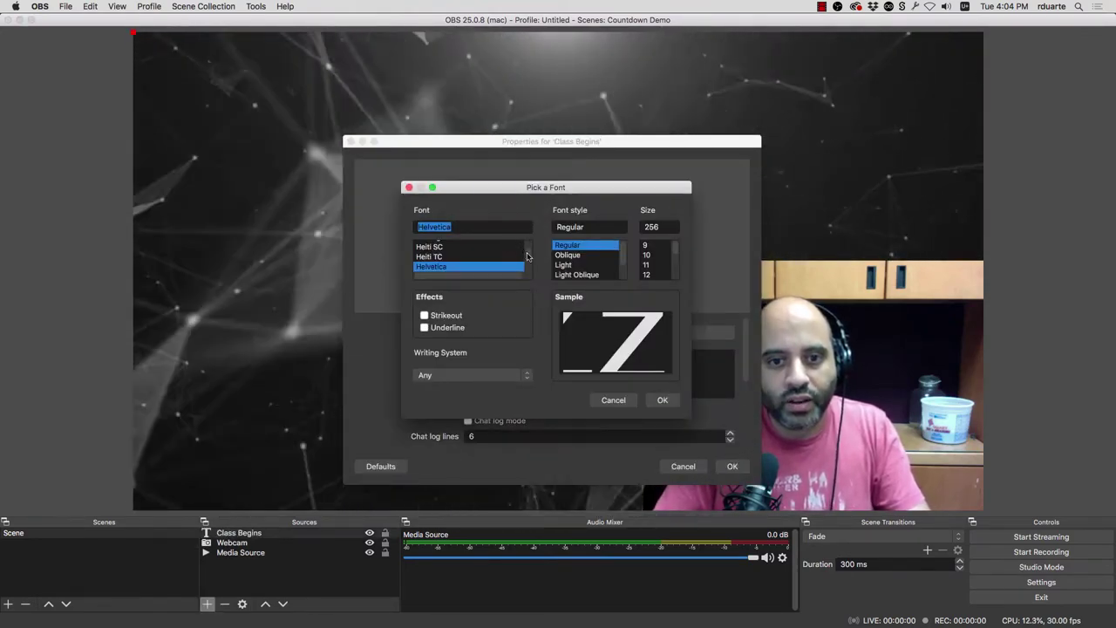
type("adi MT Condensed Extra Bold")
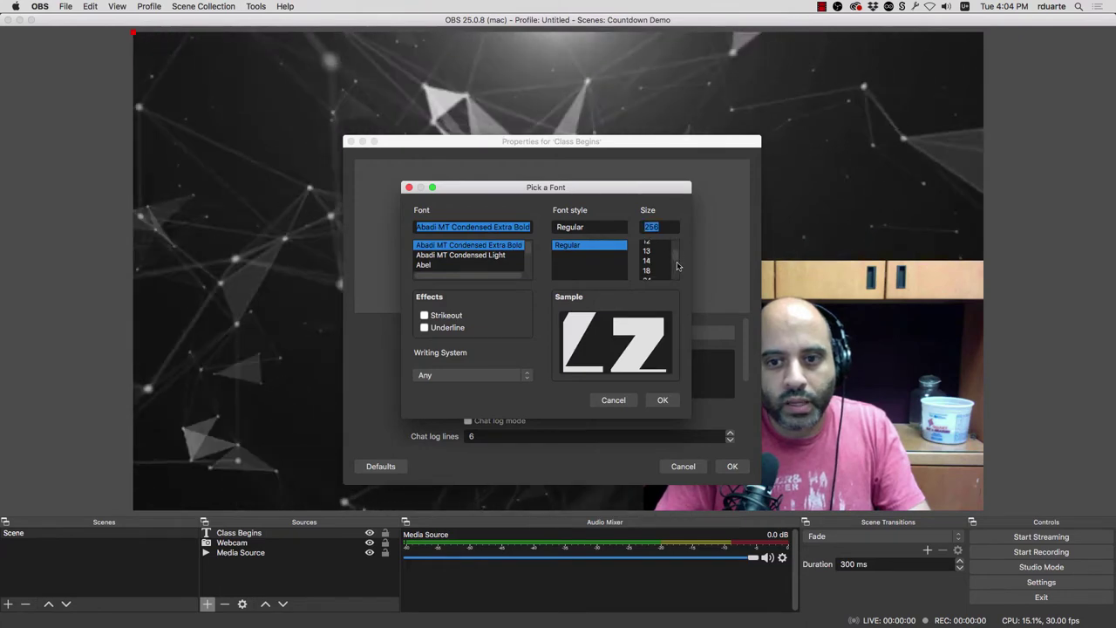
left_click(655, 259)
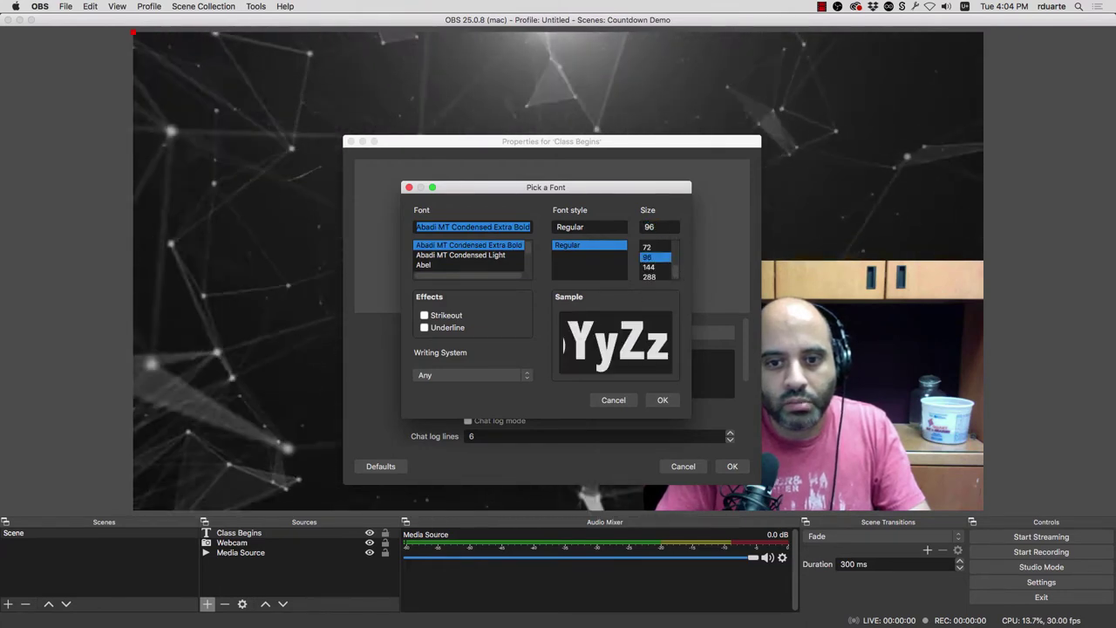
left_click(662, 400)
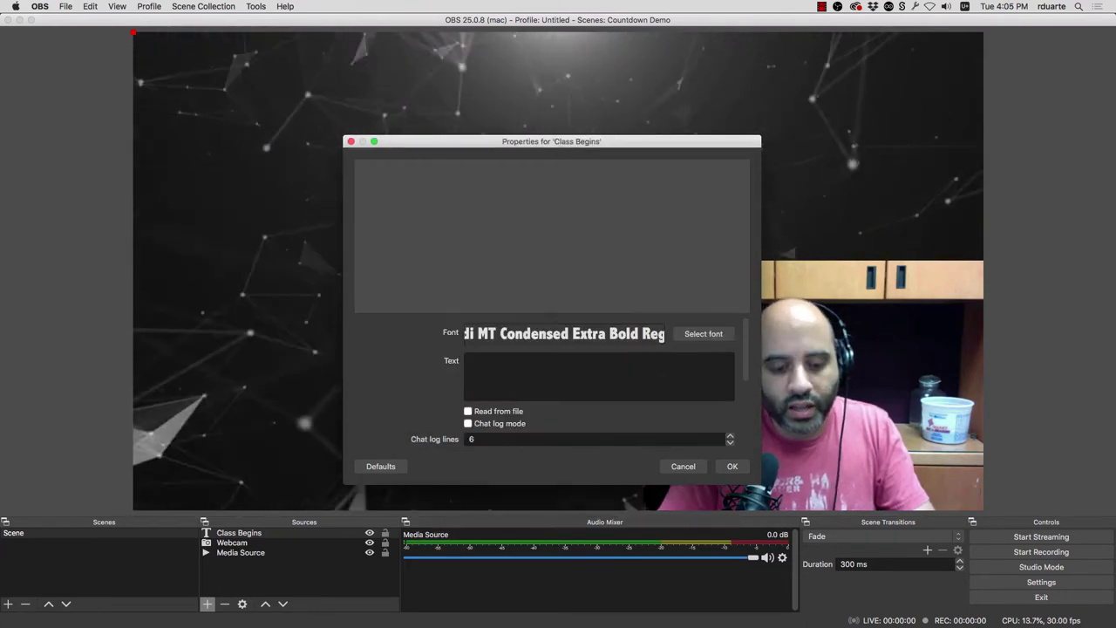
type("Class Begins ")
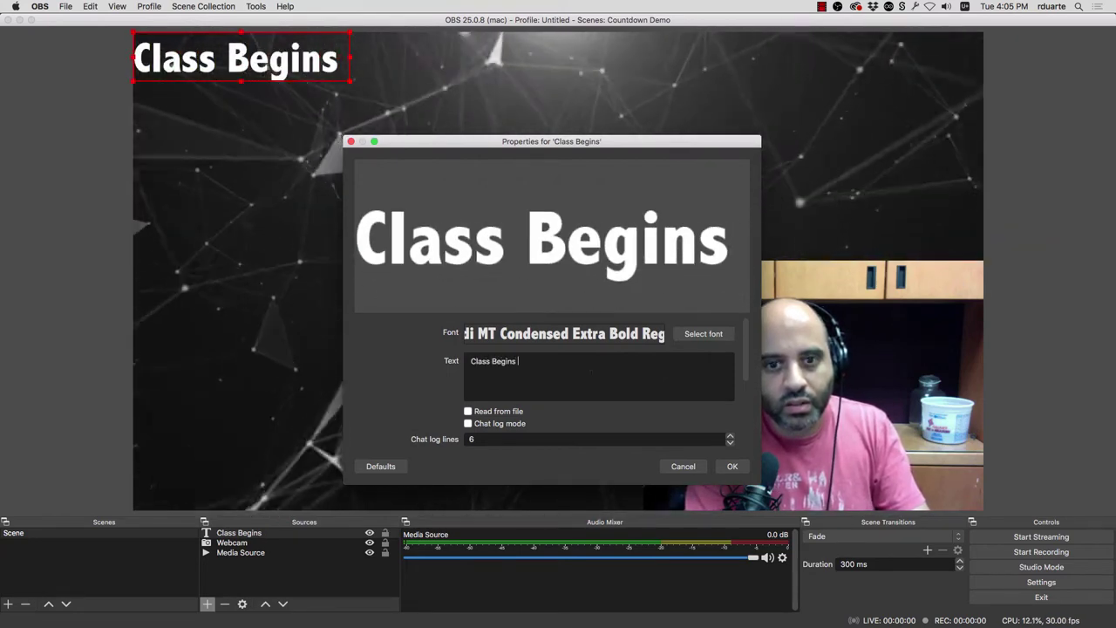
type("In")
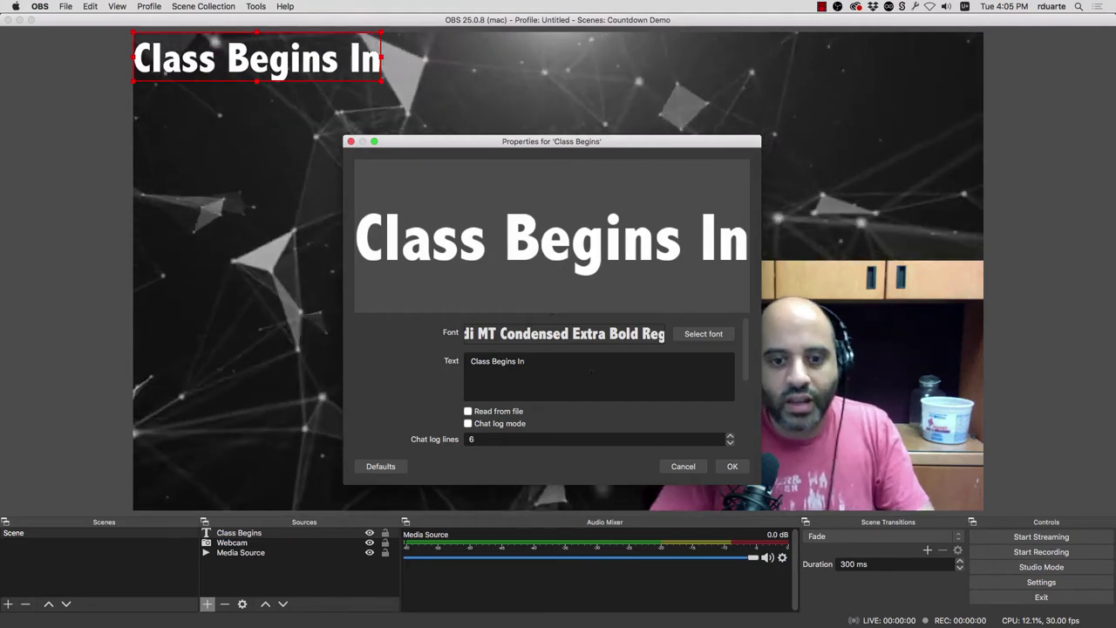
left_click(731, 466)
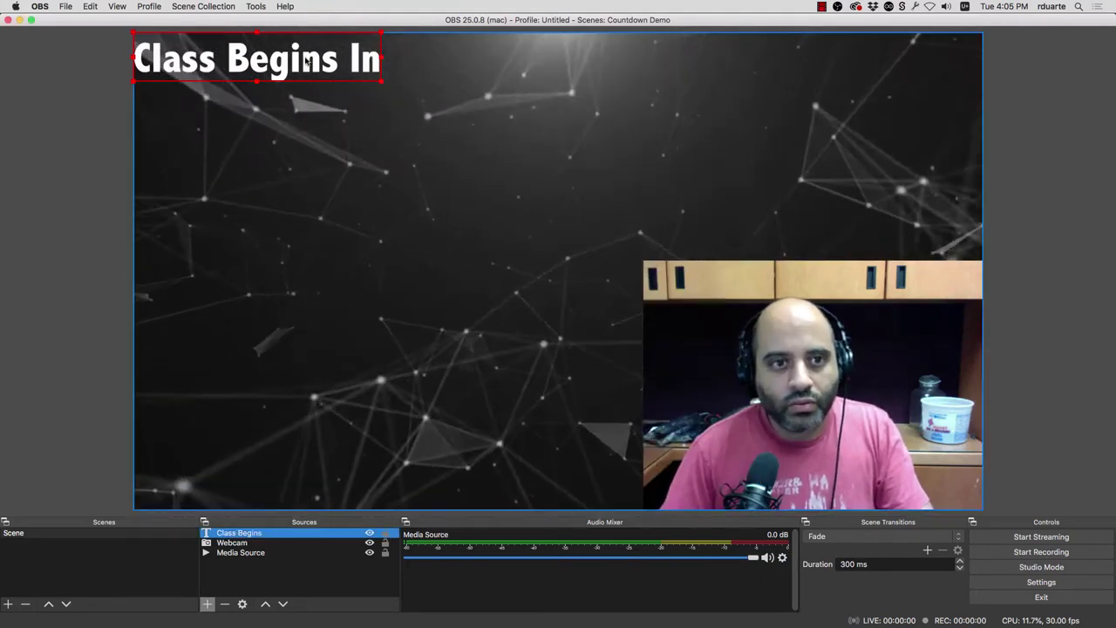
left_click_drag(305, 60, 405, 179)
- Add a Text (FreeType 2) source named 'Timer Text' using the Fugaz One font
left_click(296, 571)
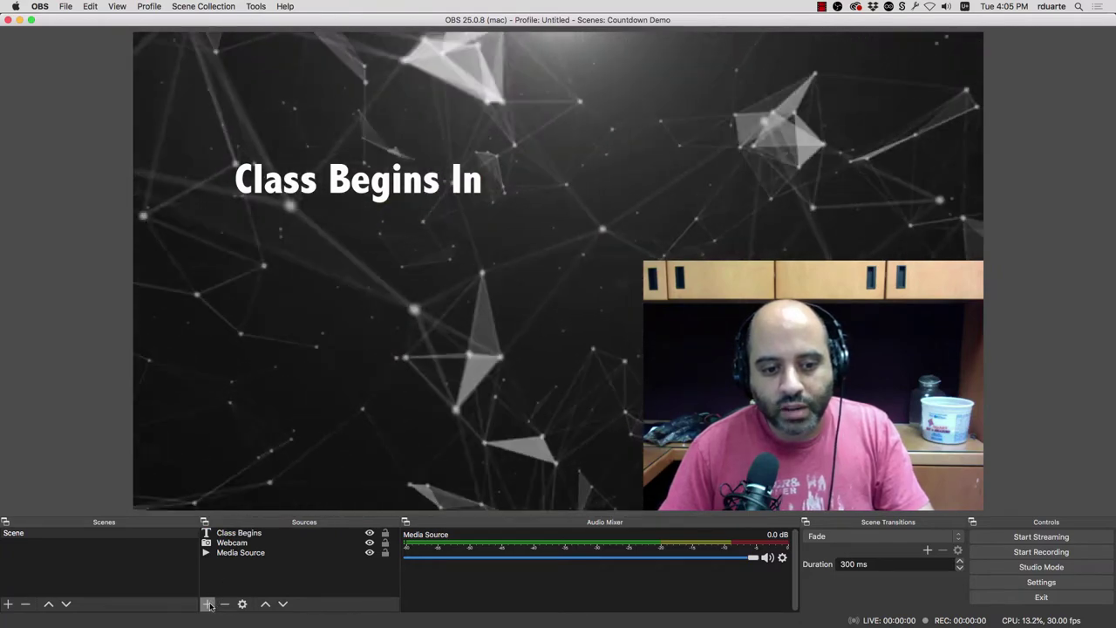
left_click(207, 603)
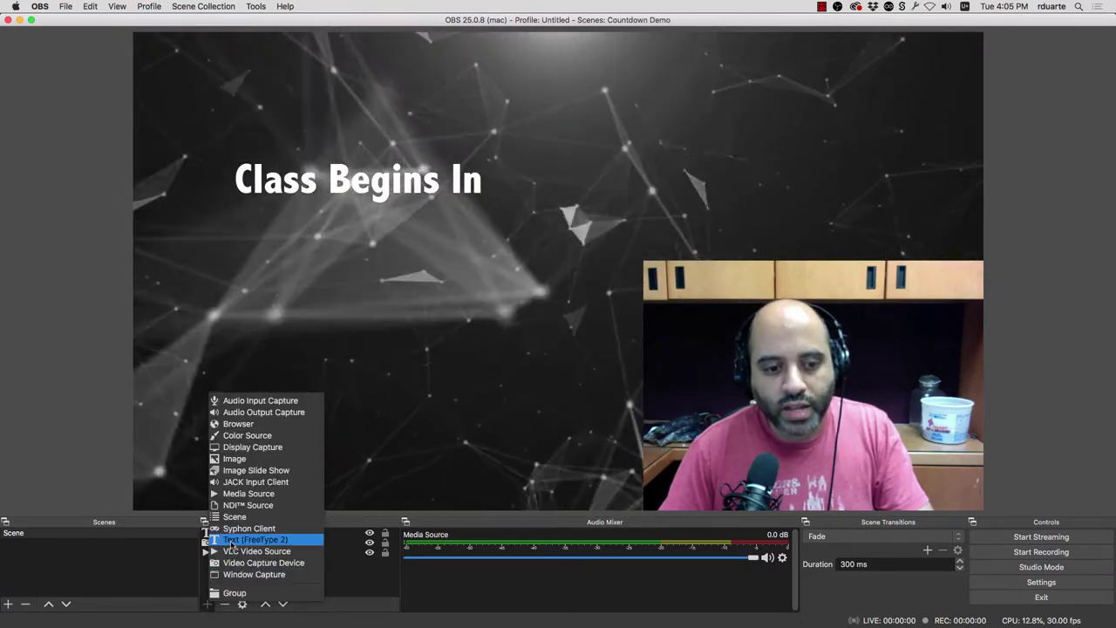
left_click(232, 542)
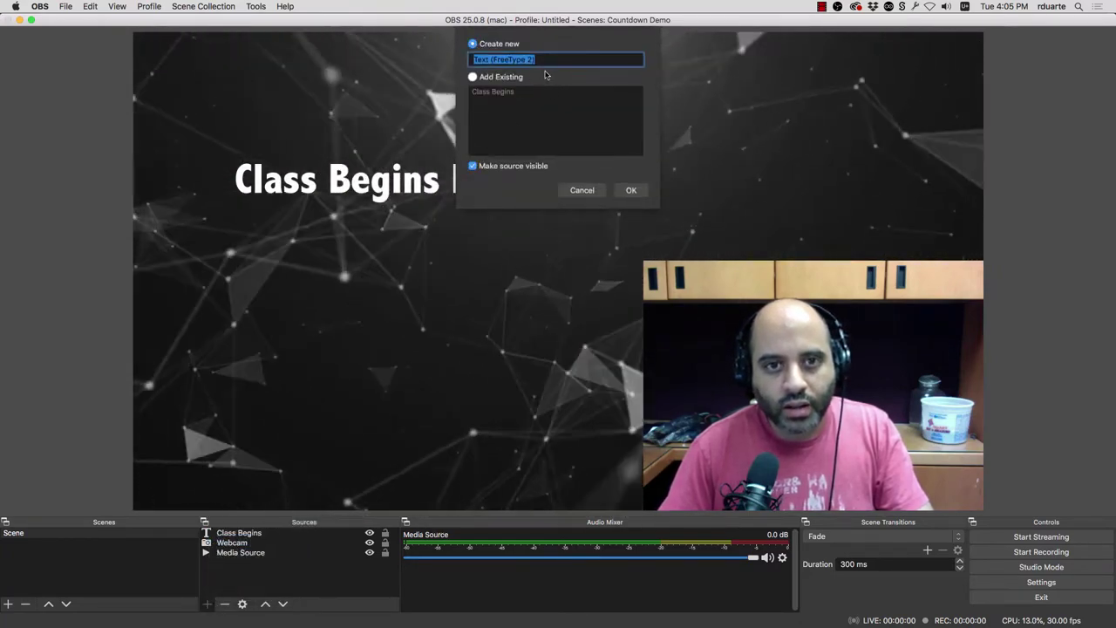
type("Timer Te")
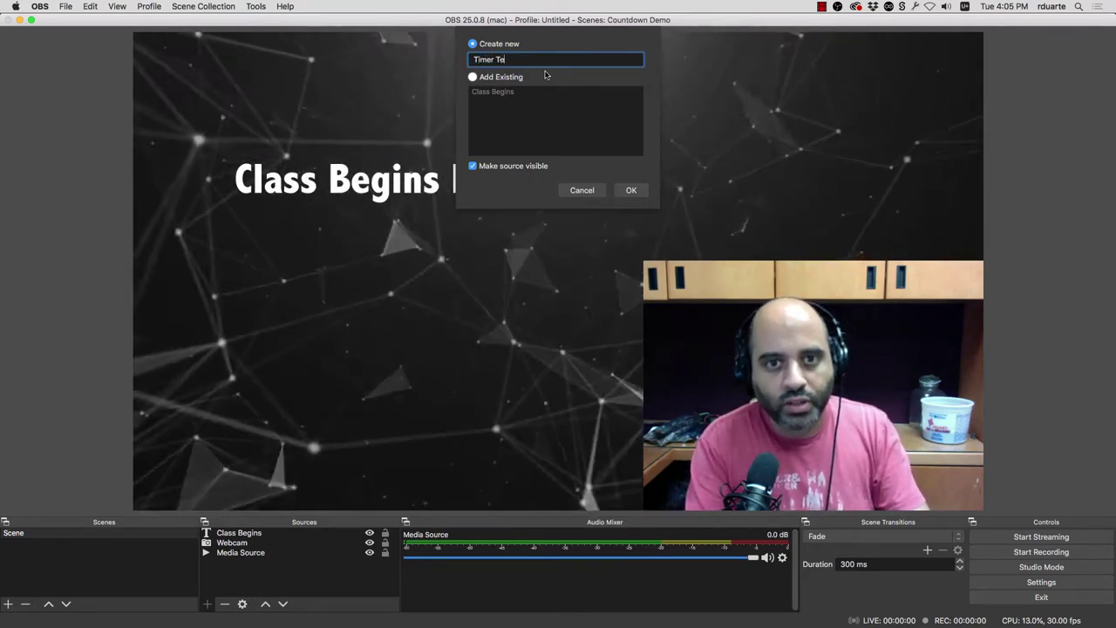
type("xt")
key("Return")
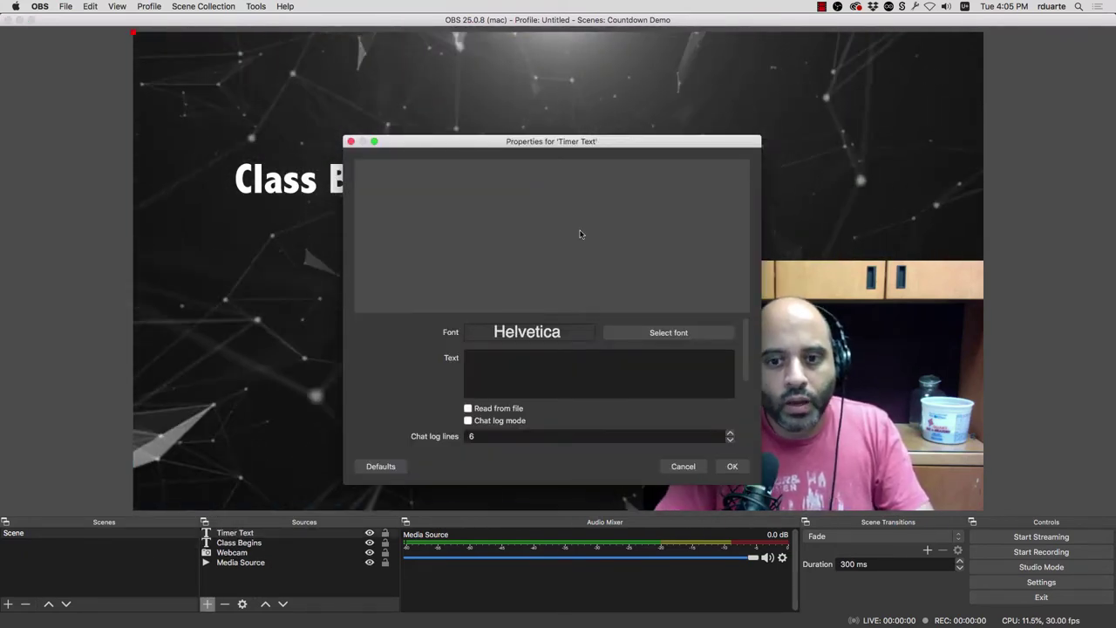
left_click(668, 332)
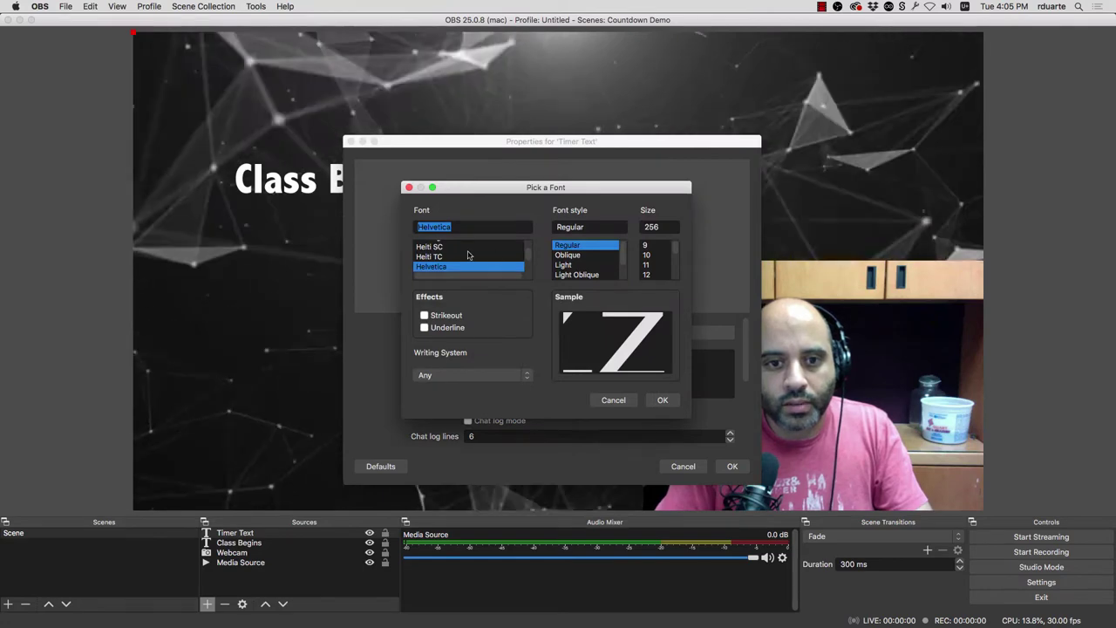
type("F")
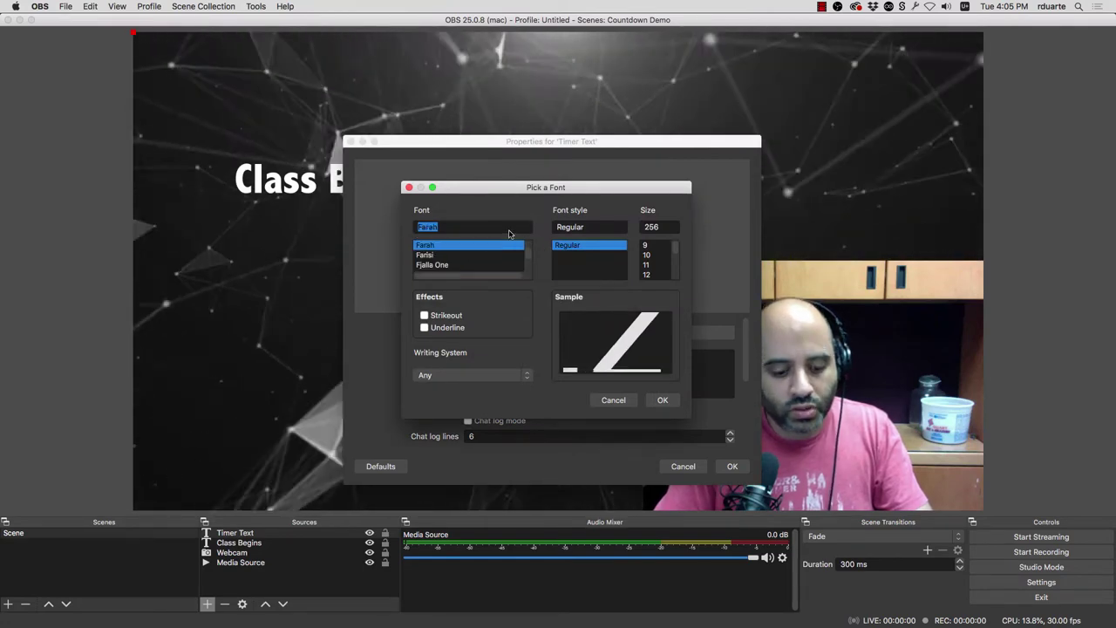
type("U")
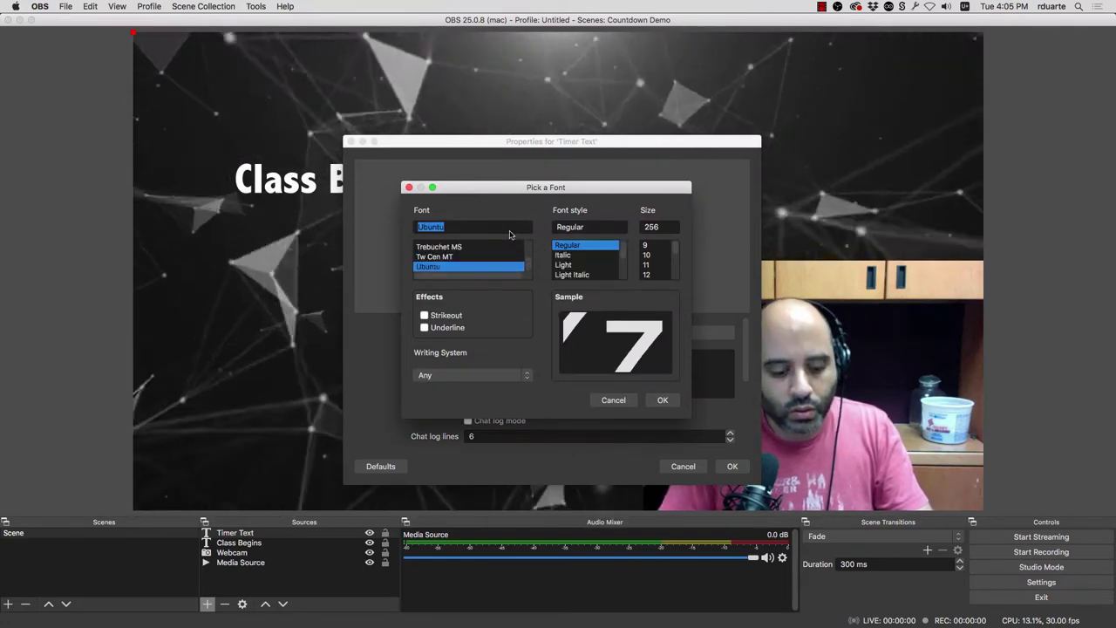
type("Fugaz One")
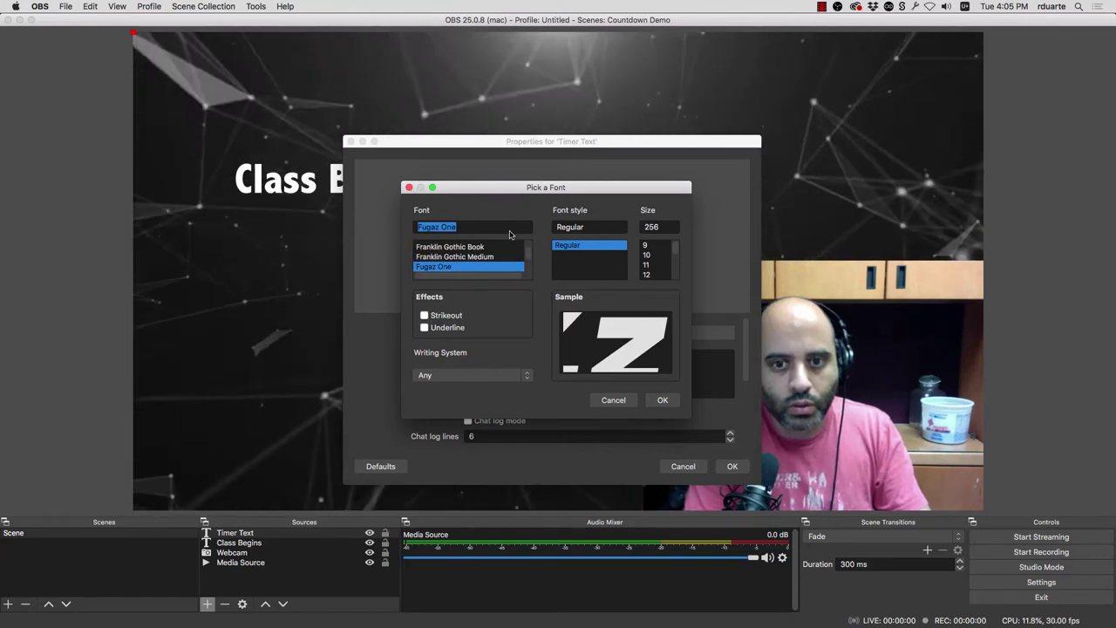
left_click(662, 399)
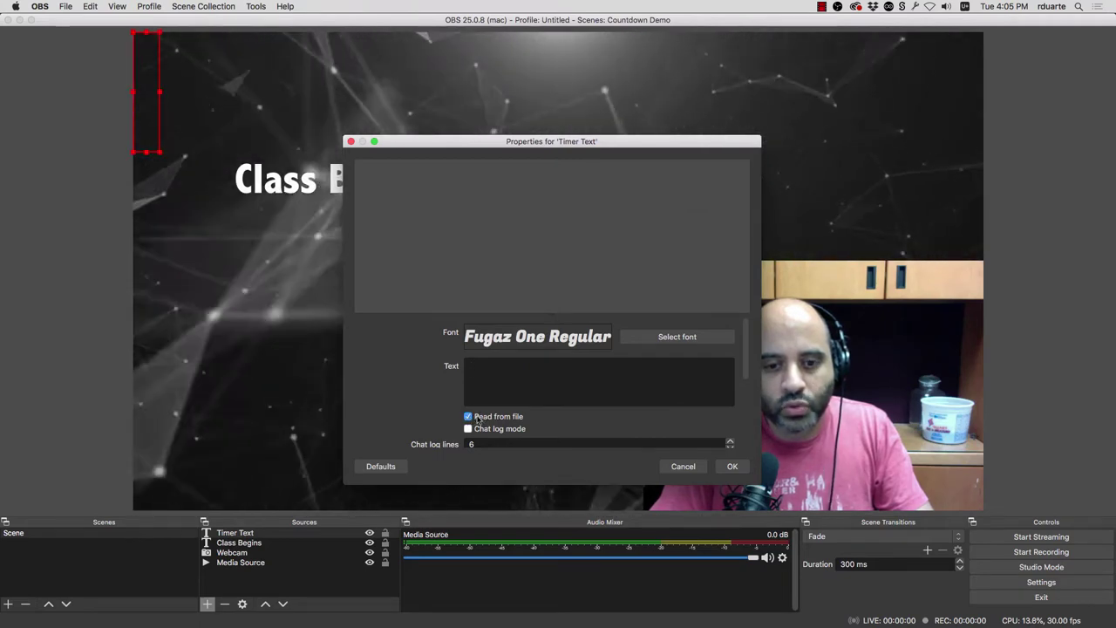
- Point Timer Text at countdowntimer/timer.txt and place the 00:00 timer beneath the title
scroll(440, 402, "down", 2)
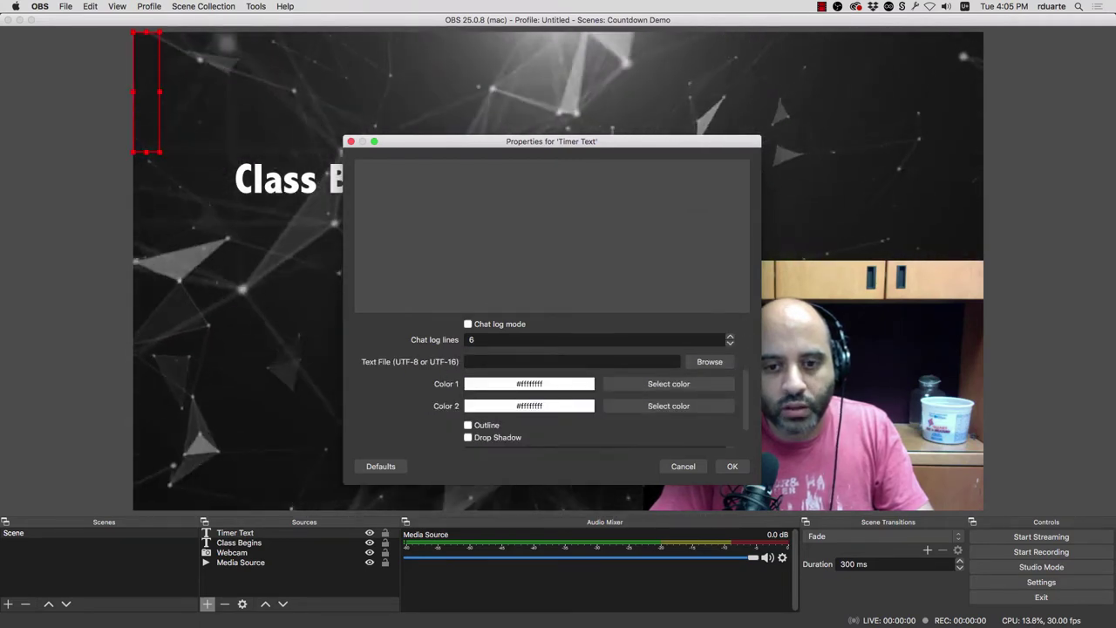
left_click(709, 362)
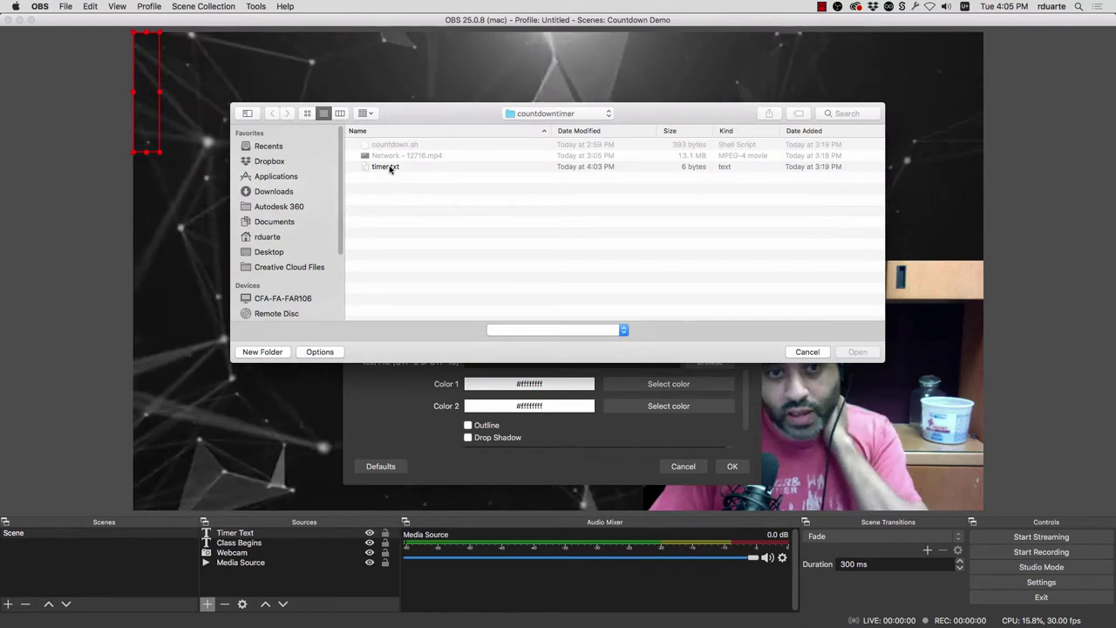
left_click(388, 166)
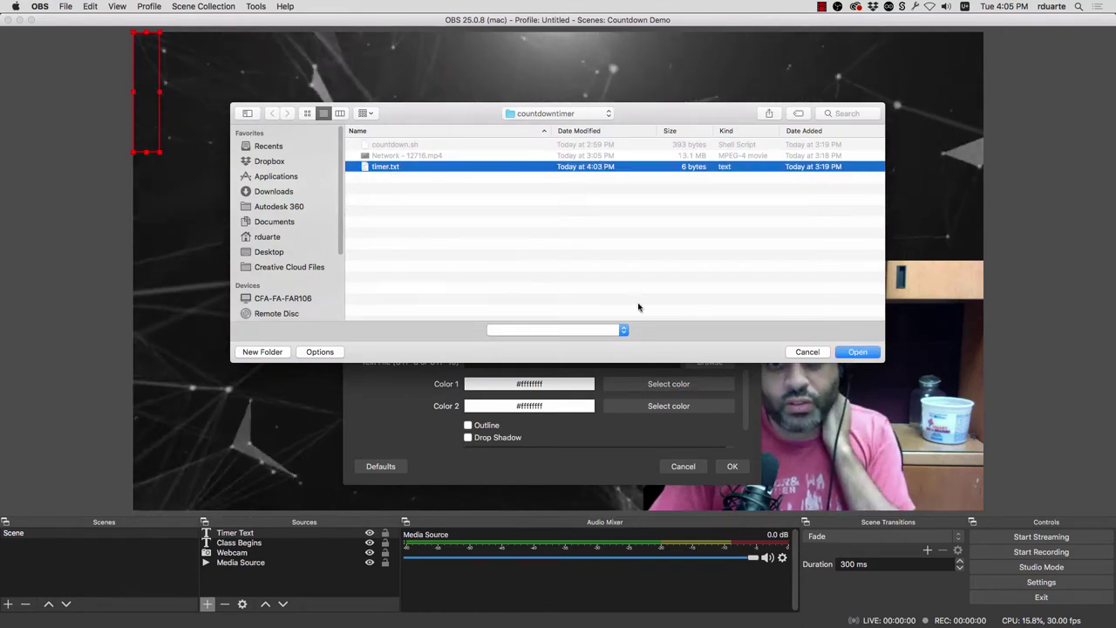
left_click(856, 352)
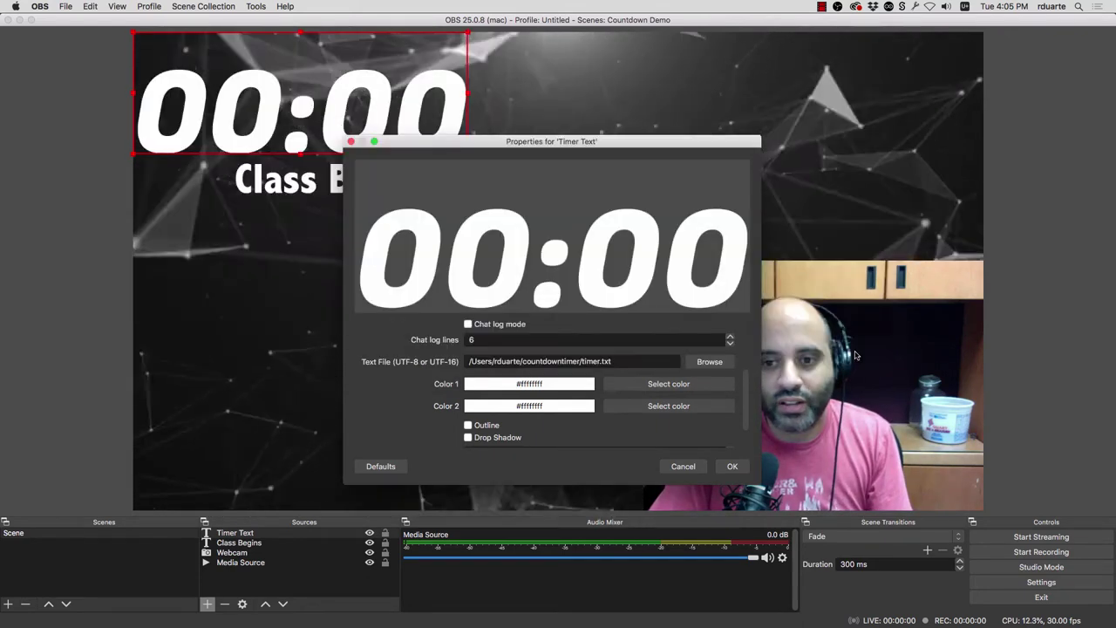
left_click(732, 467)
left_click_drag(368, 128, 462, 275)
left_click(342, 309)
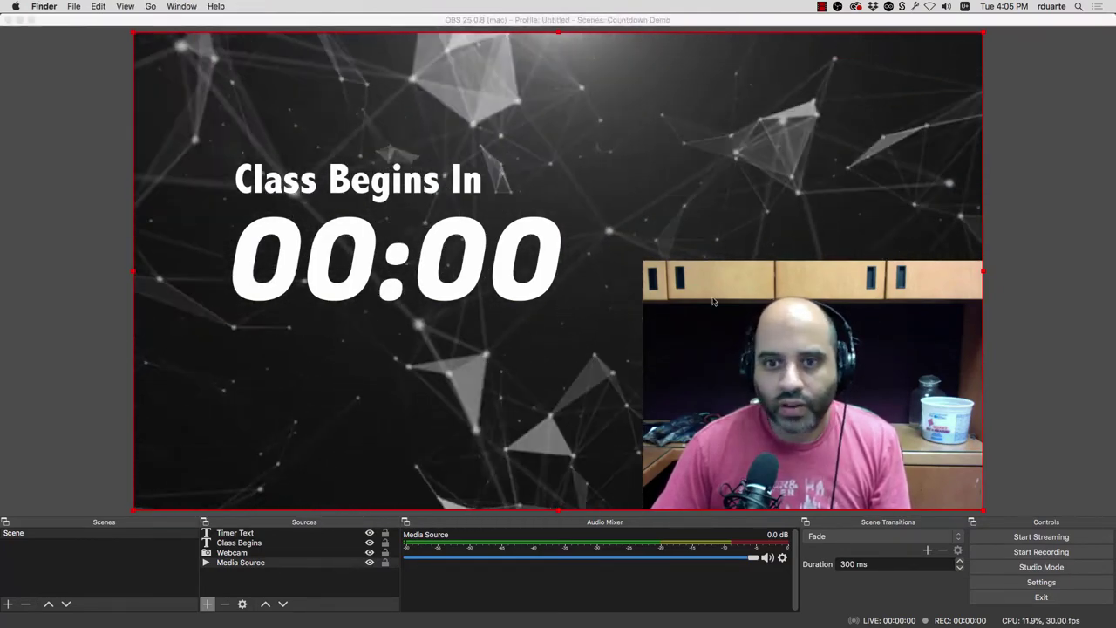
- Quick Look timer.txt in the countdowntimer Finder folder to confirm it reads 00:00
key("super+n")
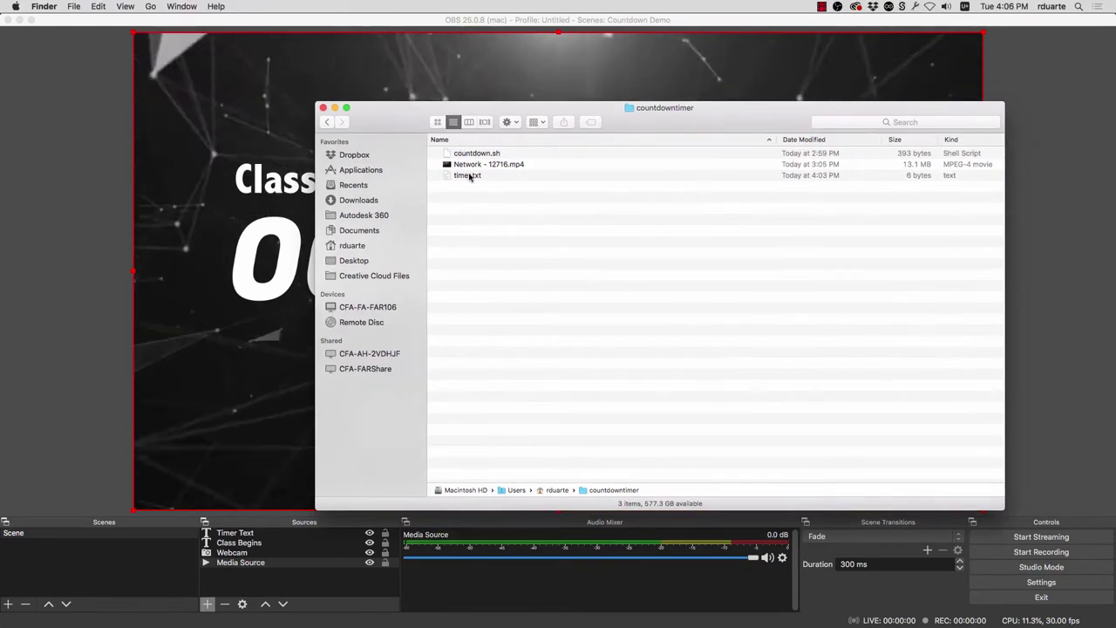
left_click(469, 176)
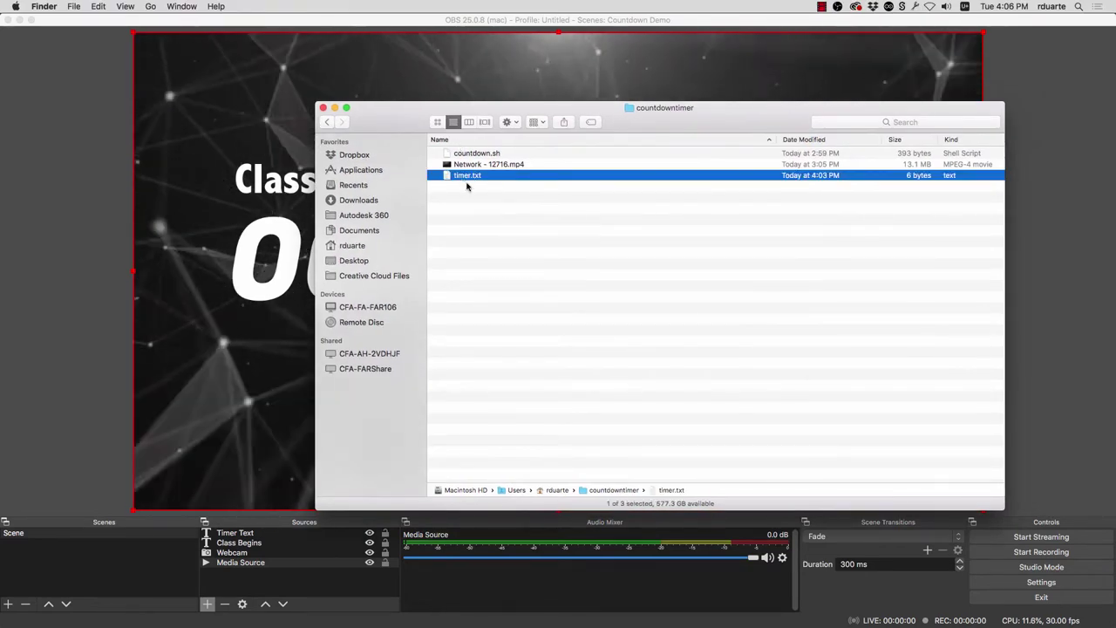
key("space")
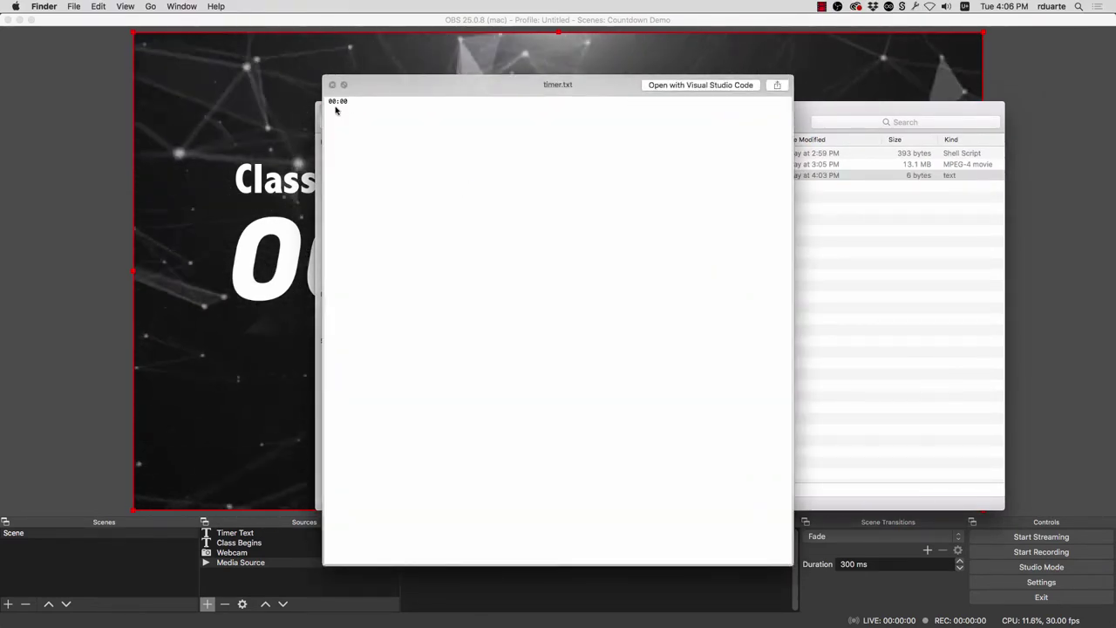
key("space")
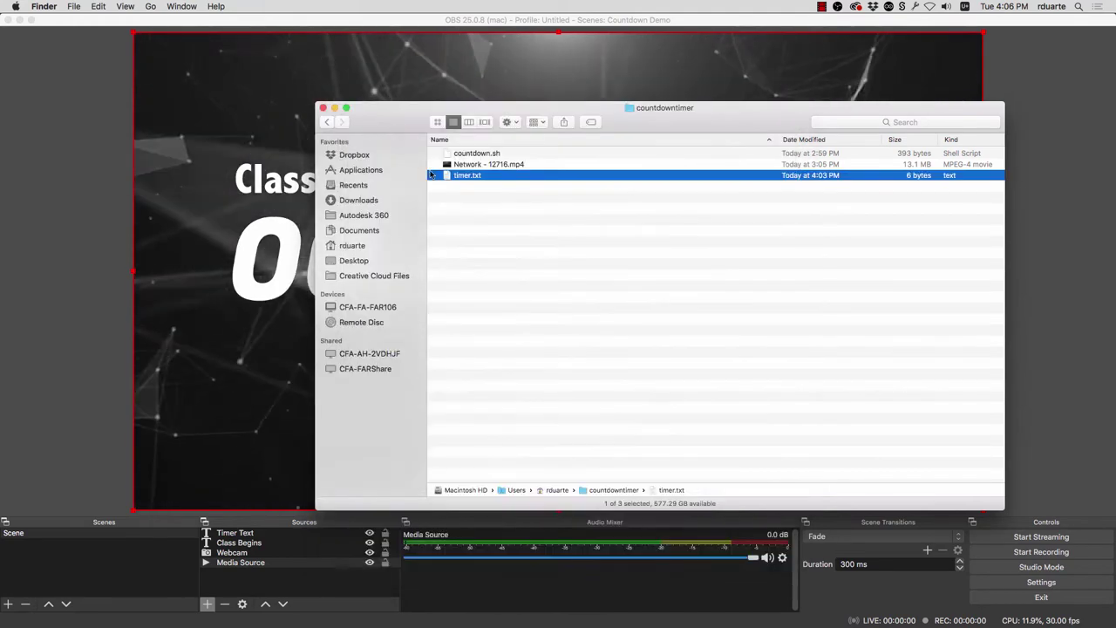
left_click(466, 197)
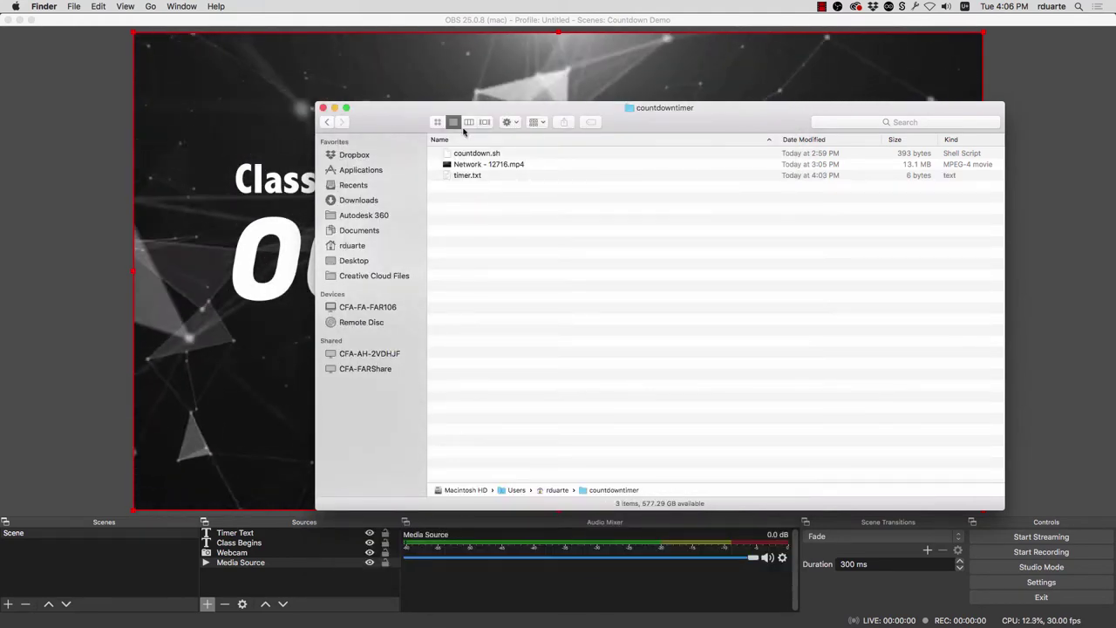
left_click_drag(482, 185, 553, 159)
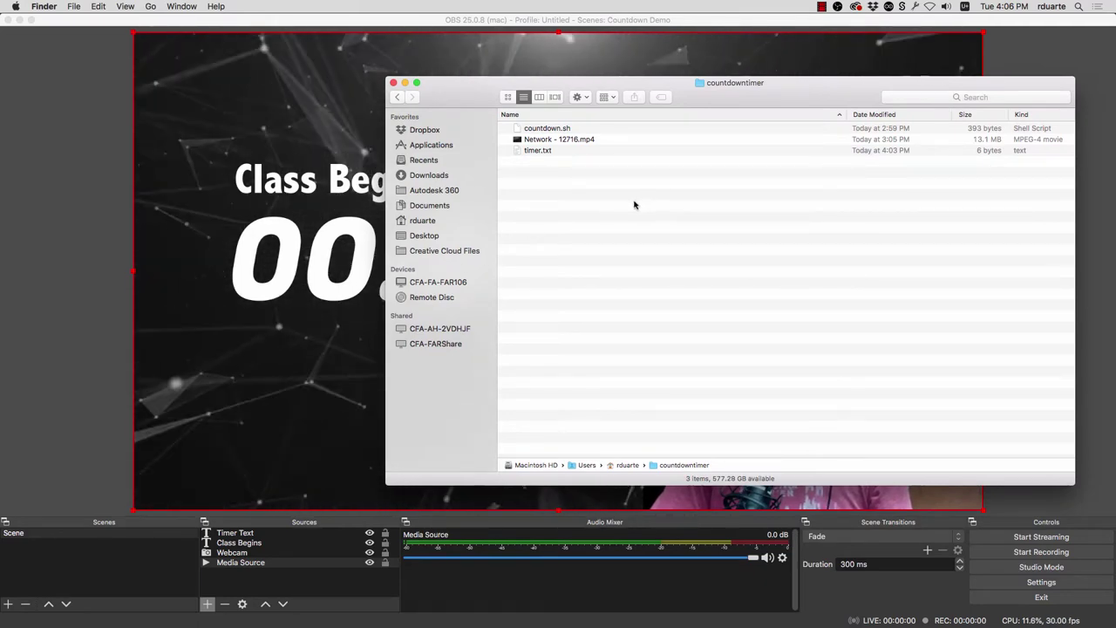
key("super+space")
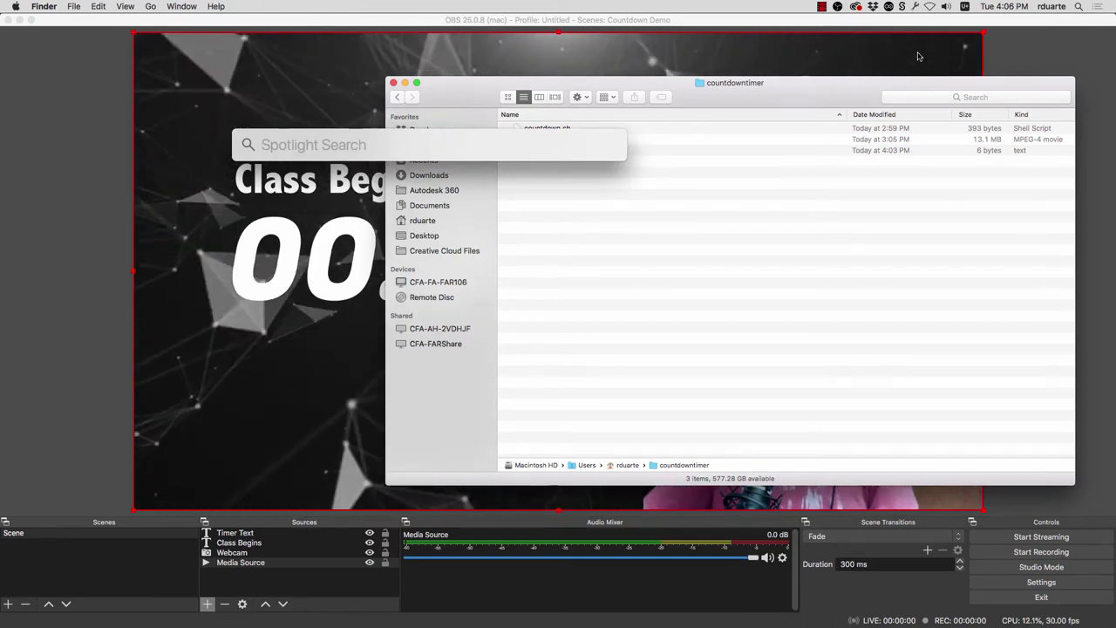
- Launch Terminal, move it left, clear it, and list the countdowntimer files with ls
type("term")
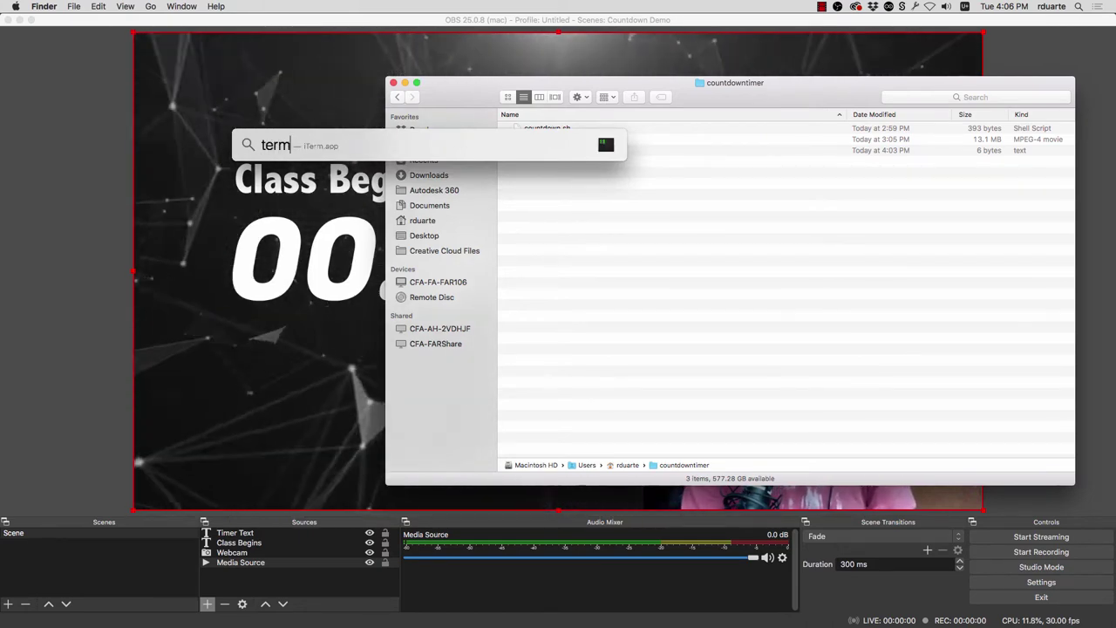
type("inal")
key("Return")
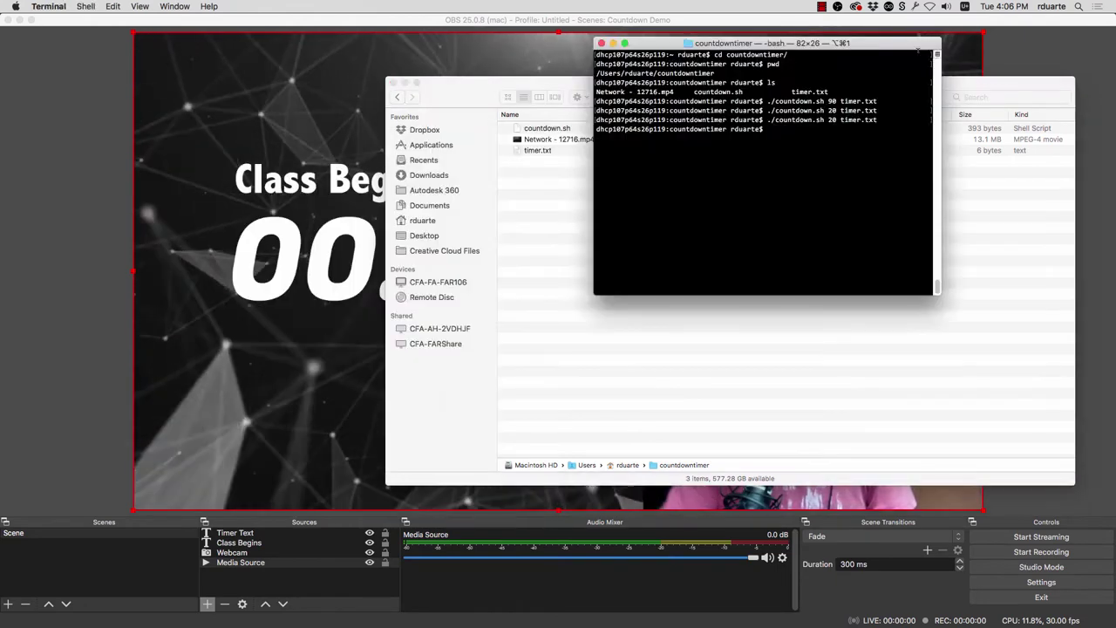
left_click_drag(754, 44, 294, 178)
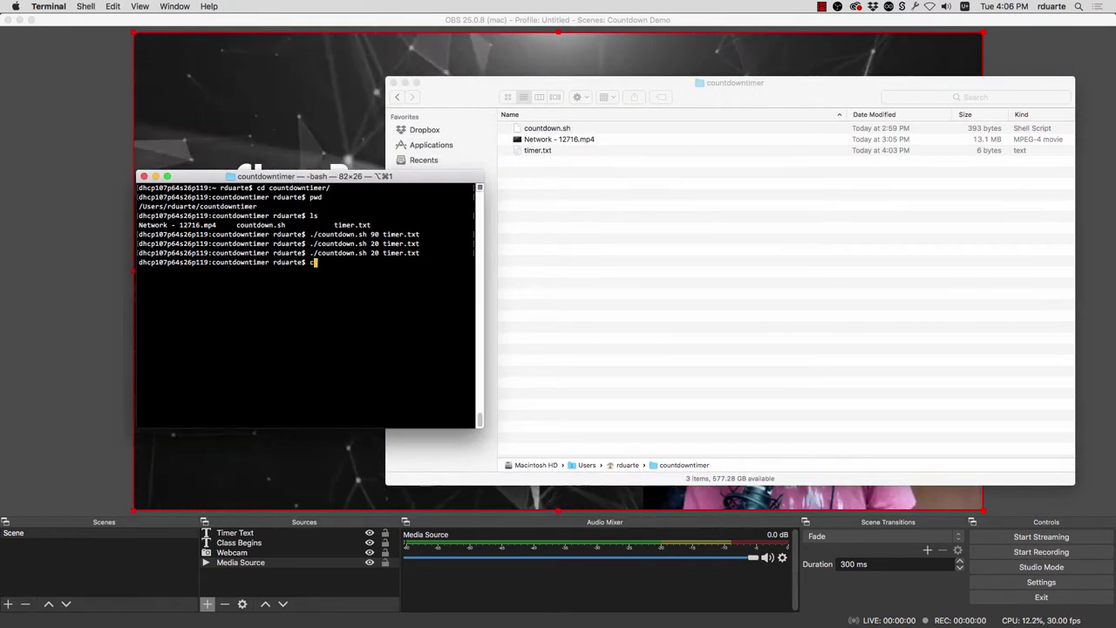
key("super+k")
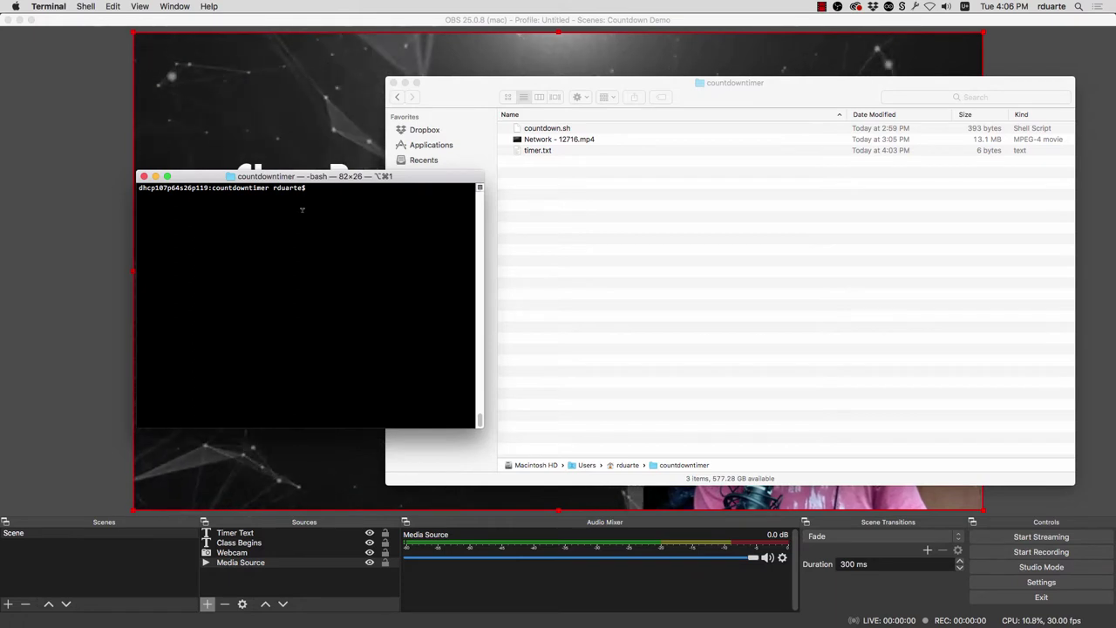
type("ls")
key("Return")
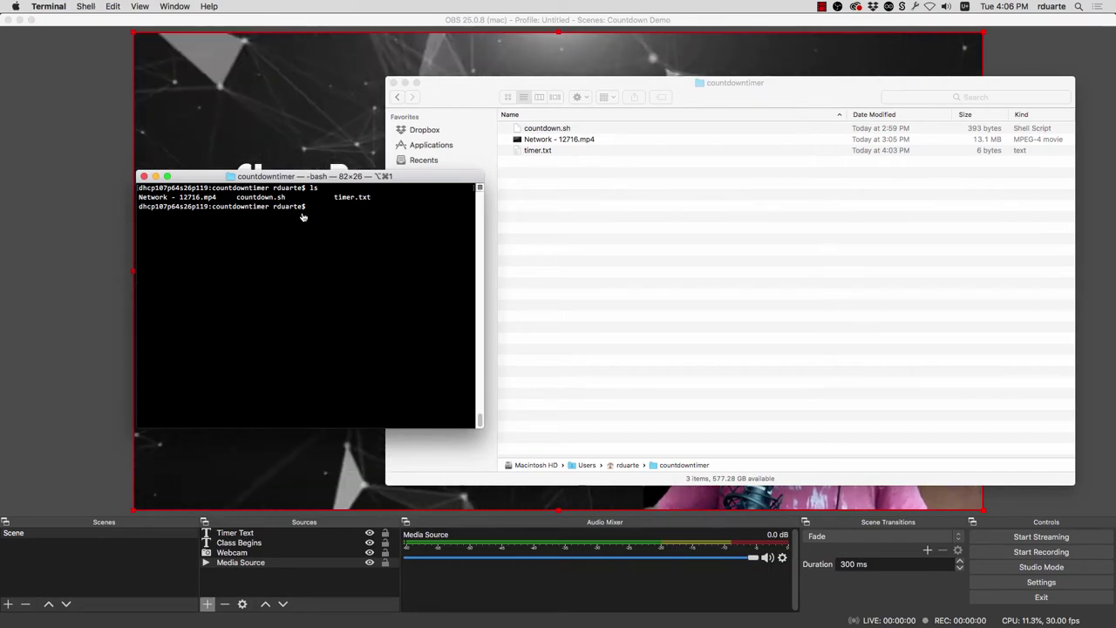
key("super+Tab")
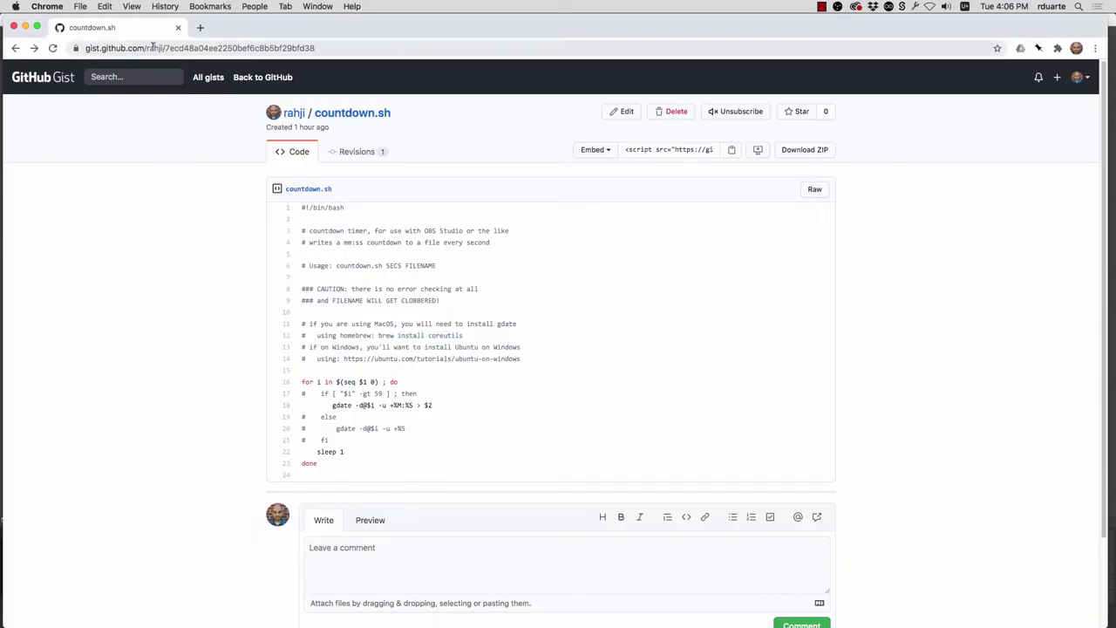
left_click_drag(165, 48, 407, 82)
key("BackSpace")
key("Return")
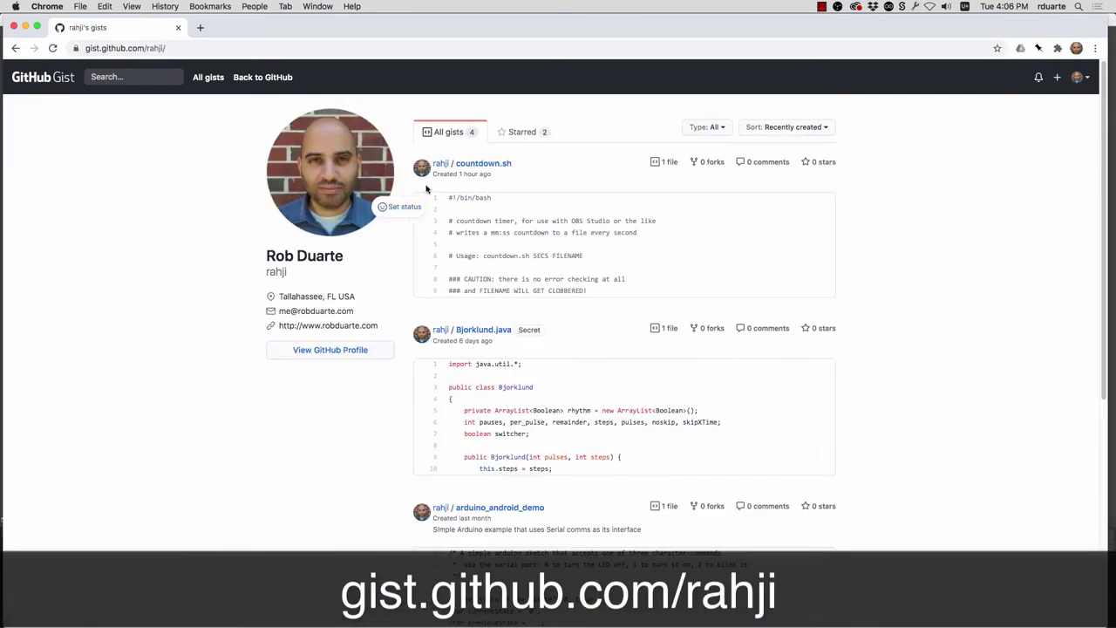
left_click(492, 165)
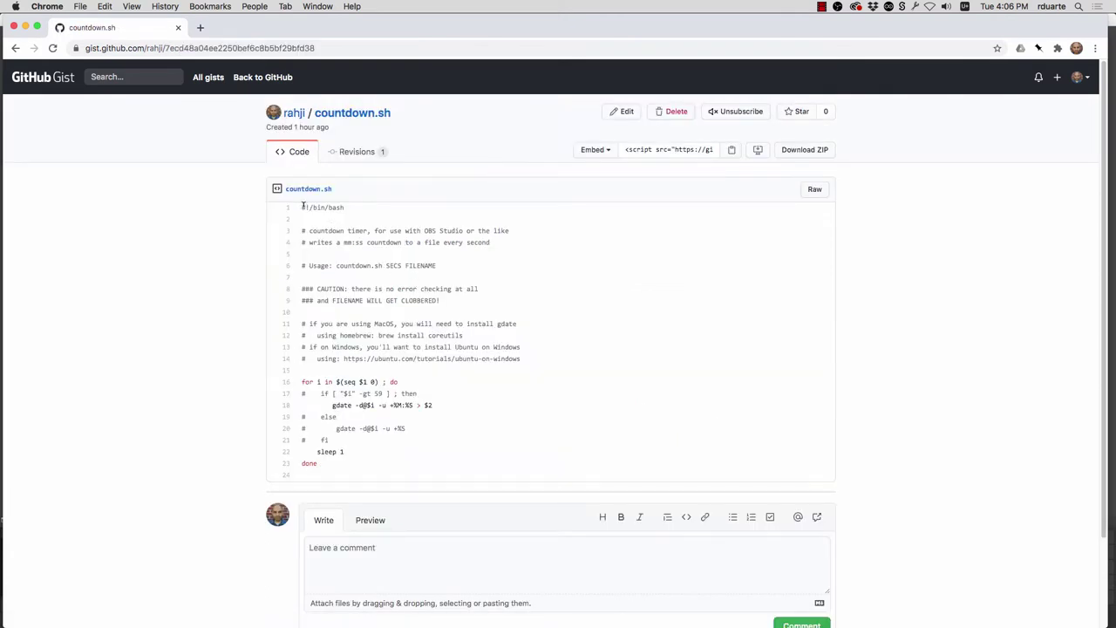
left_click_drag(303, 206, 423, 465)
left_click(339, 281)
double_click(361, 265)
mouse_move(362, 265)
left_mouse_down()
mouse_move(417, 265)
mouse_move(378, 265)
left_mouse_up()
double_click(394, 265)
double_click(418, 265)
left_click(360, 264)
left_click_drag(328, 284, 453, 305)
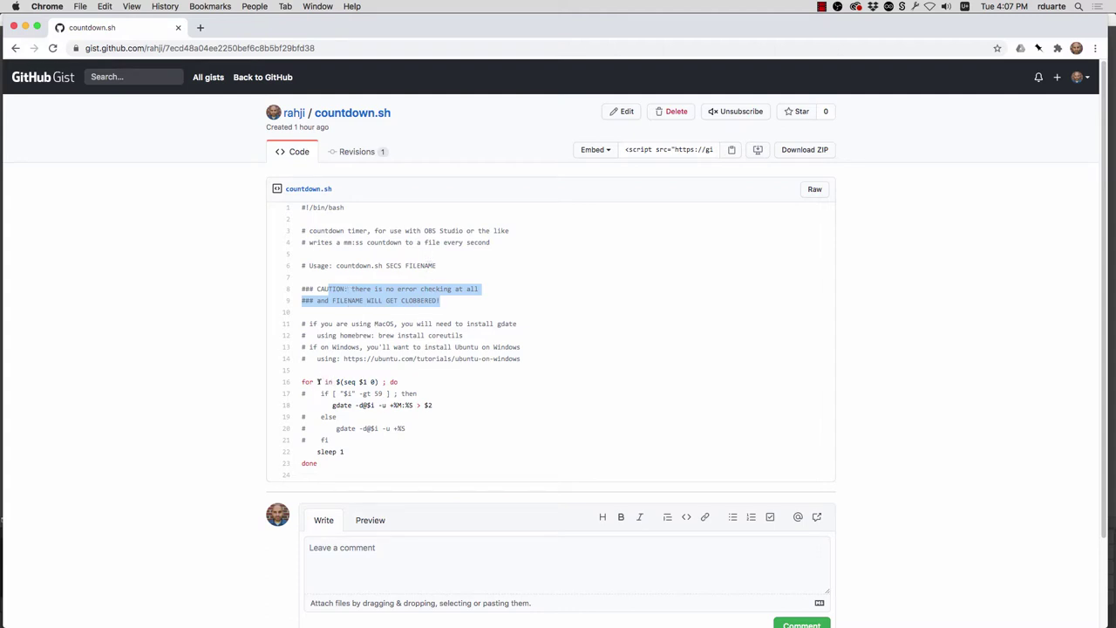
- Highlight line 12's 'brew install coreutils' and line 14's Ubuntu on Windows link
triple_click(327, 335)
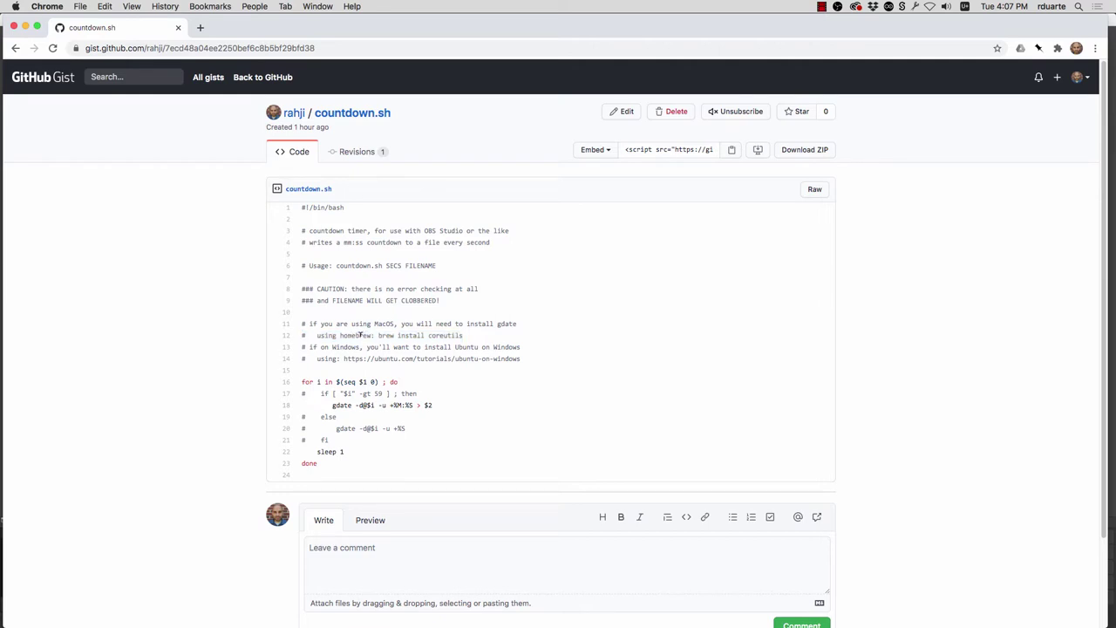
double_click(357, 334)
left_click(502, 320)
left_click_drag(379, 334, 463, 335)
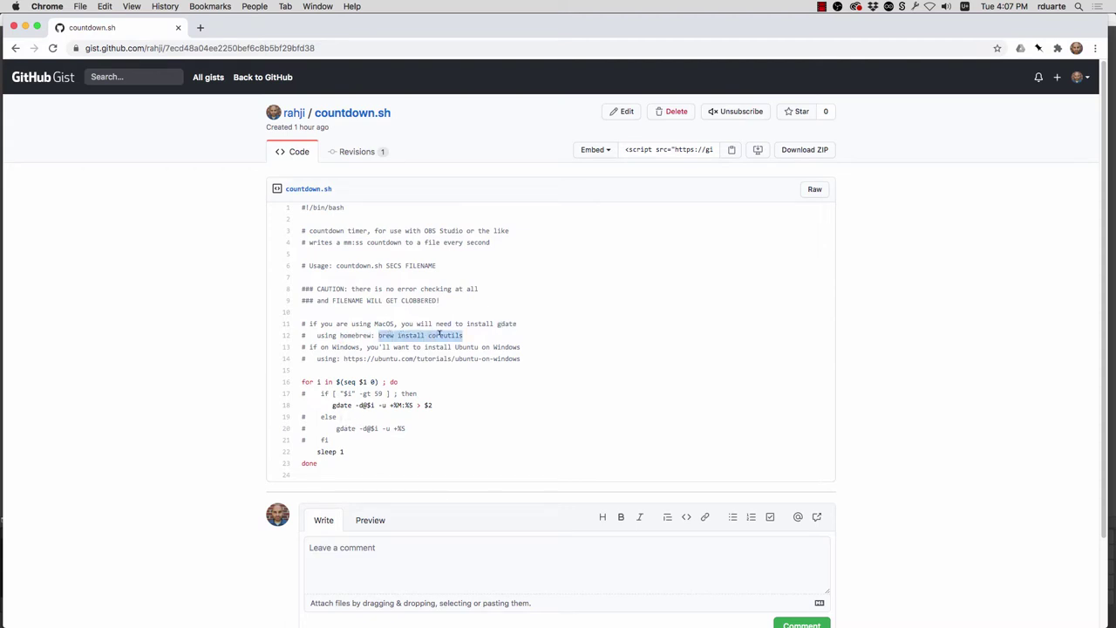
double_click(380, 335)
left_click_drag(380, 335, 432, 335)
left_click_drag(344, 359, 512, 358)
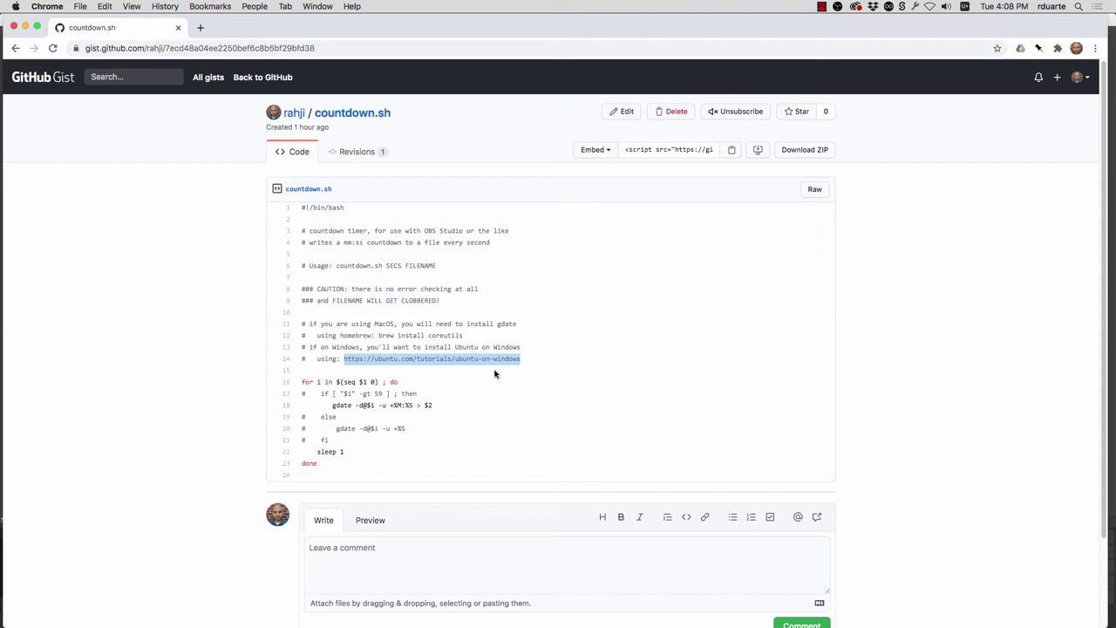
- Open the Raw countdown.sh in Chrome and choose Save As to save it to Downloads
key("super+Tab")
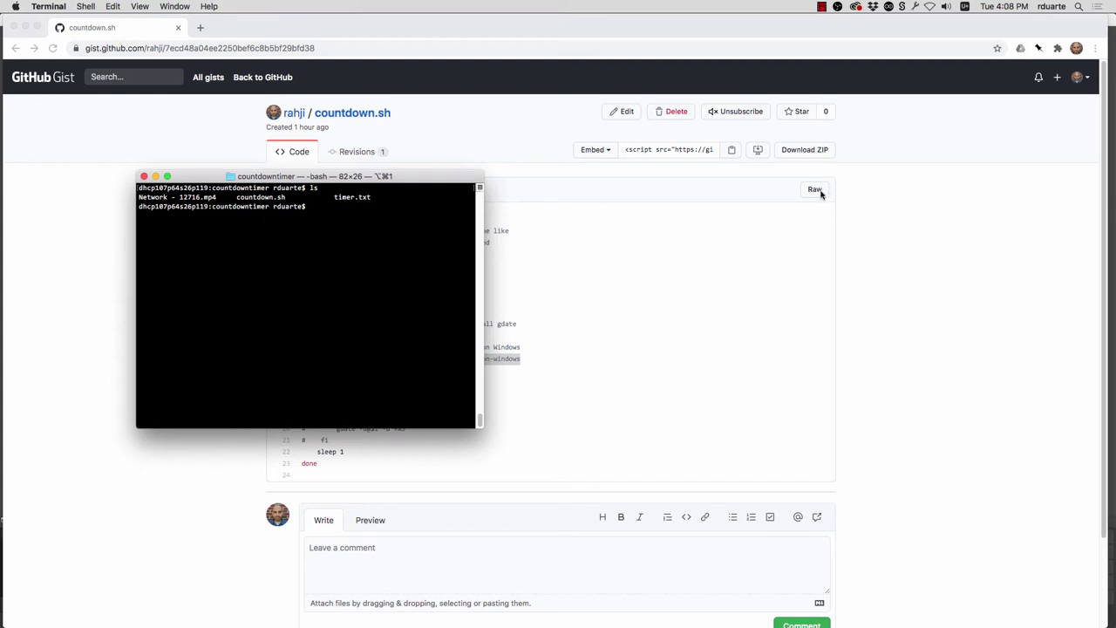
key("super+Tab")
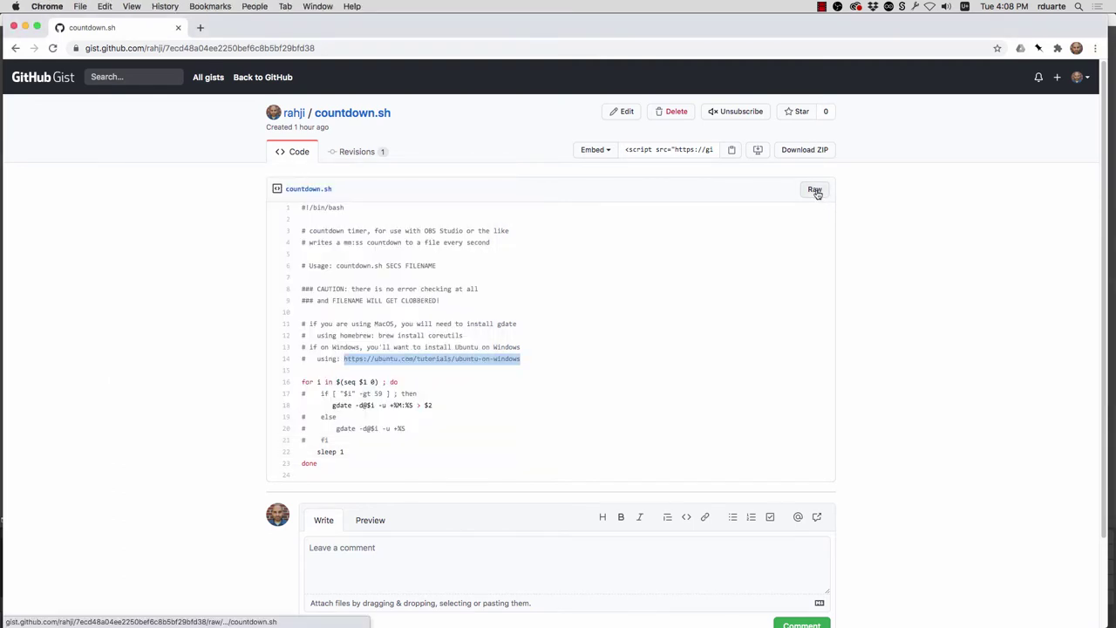
left_click(814, 190)
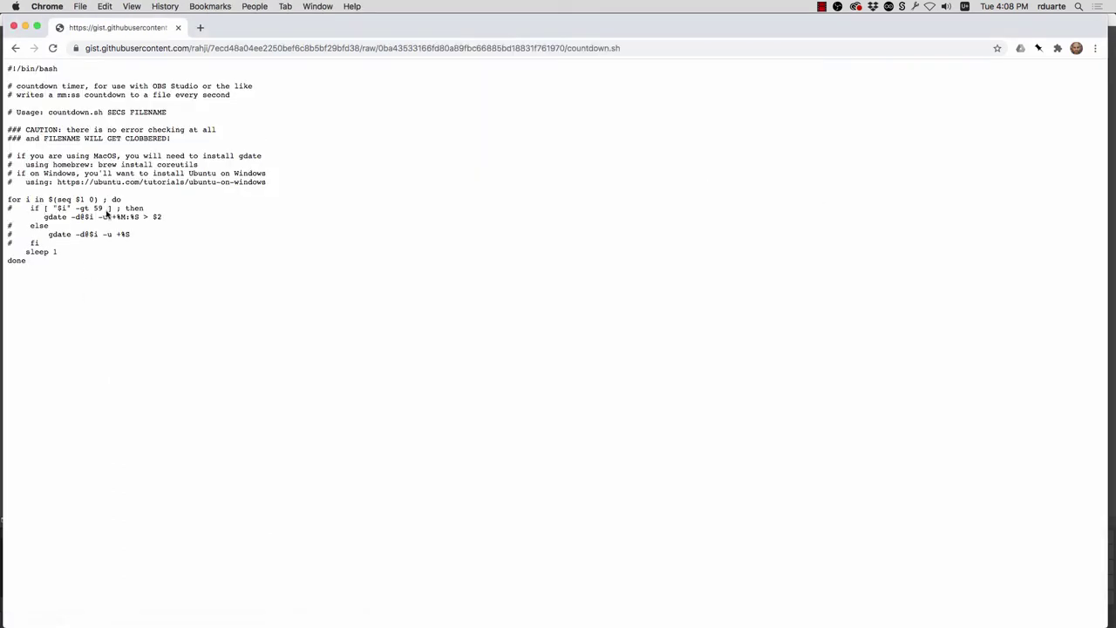
right_click(106, 213)
left_click(132, 208)
right_click(136, 210)
right_click(244, 208)
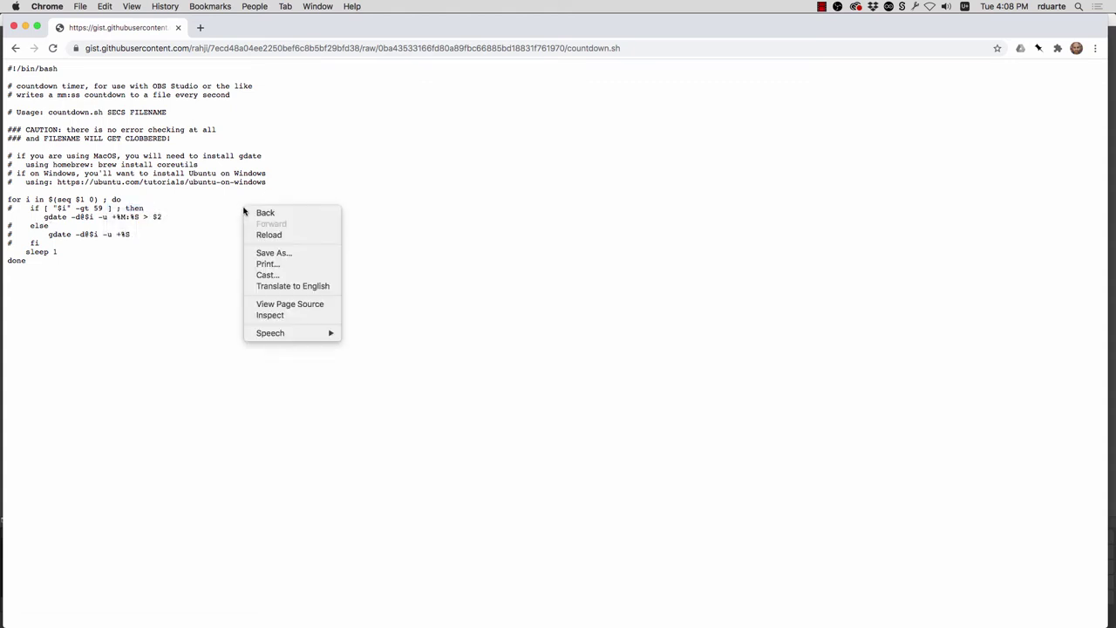
left_click(283, 252)
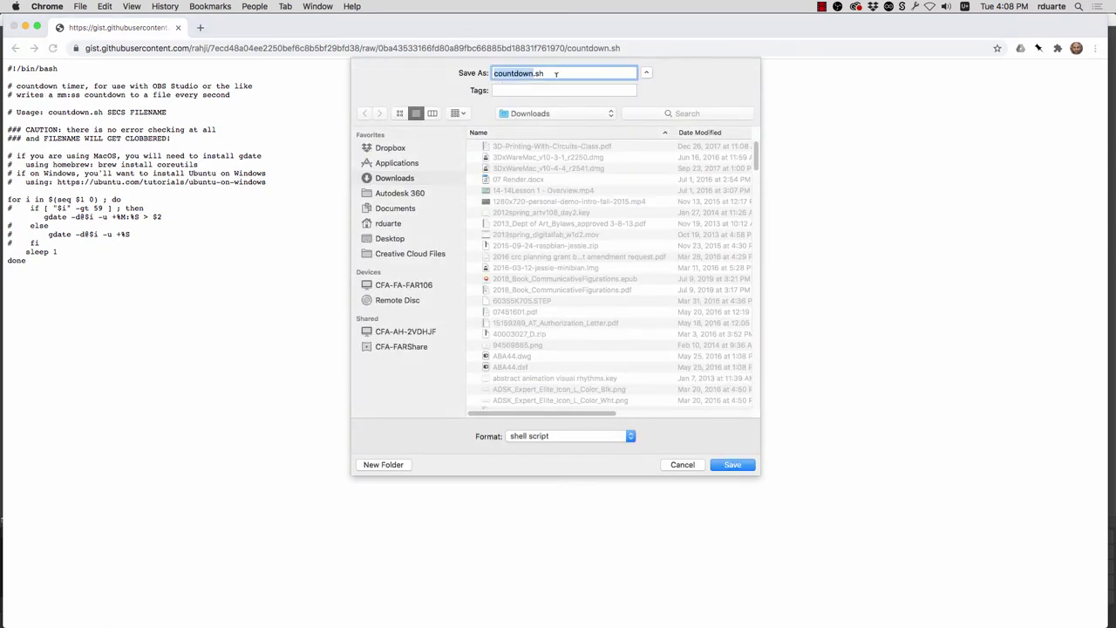
- Save countdown.sh, center the Terminal window, and return to the home folder with cd
key("Return")
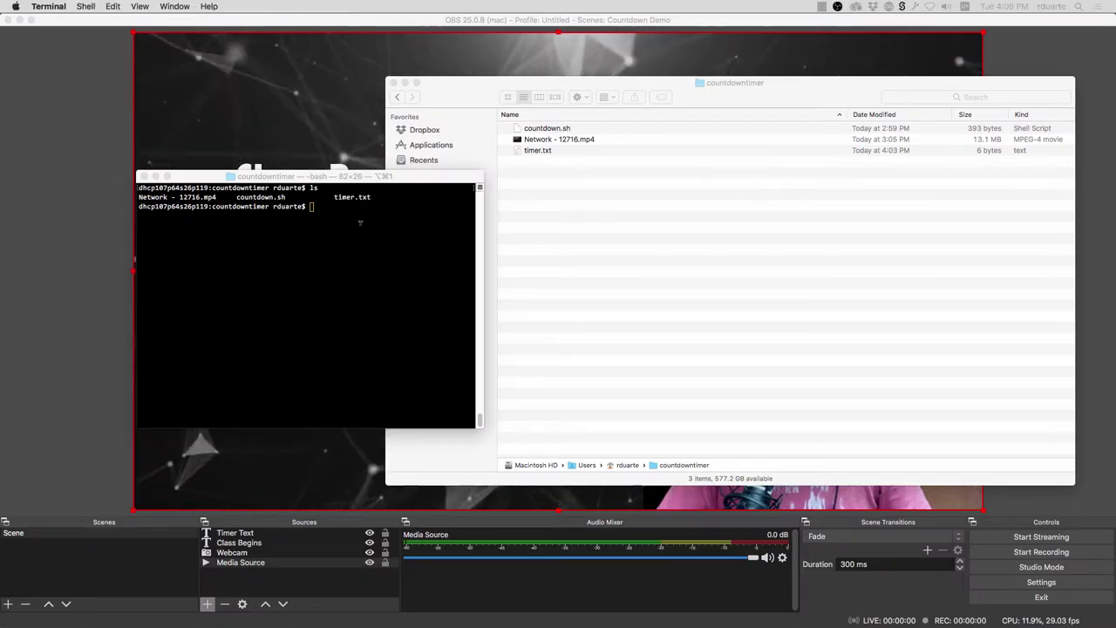
left_click_drag(348, 178, 514, 223)
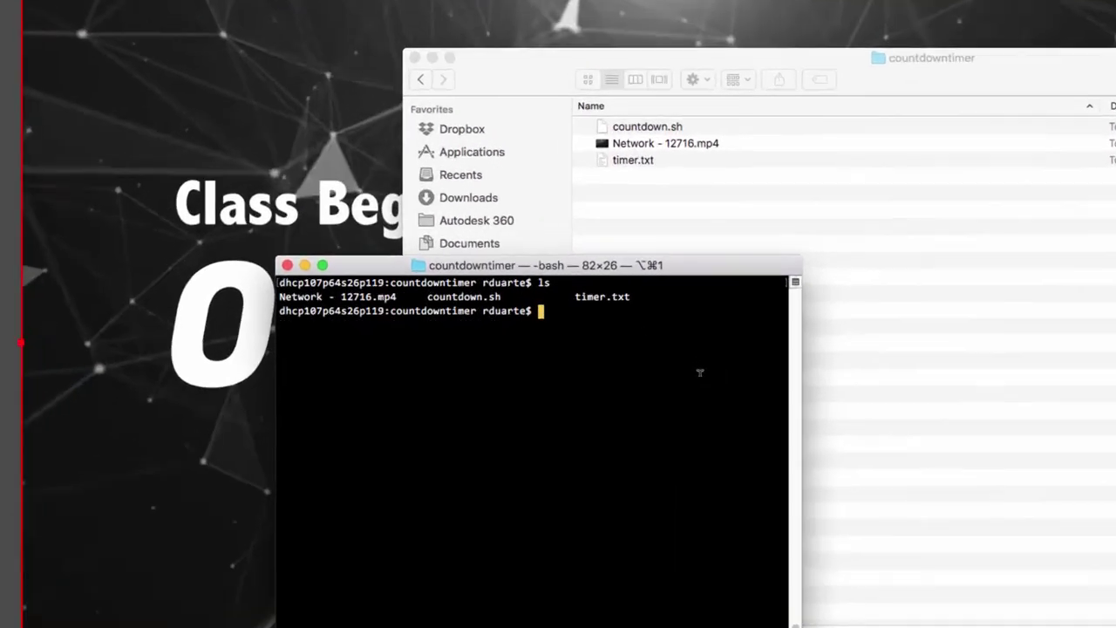
type("cd")
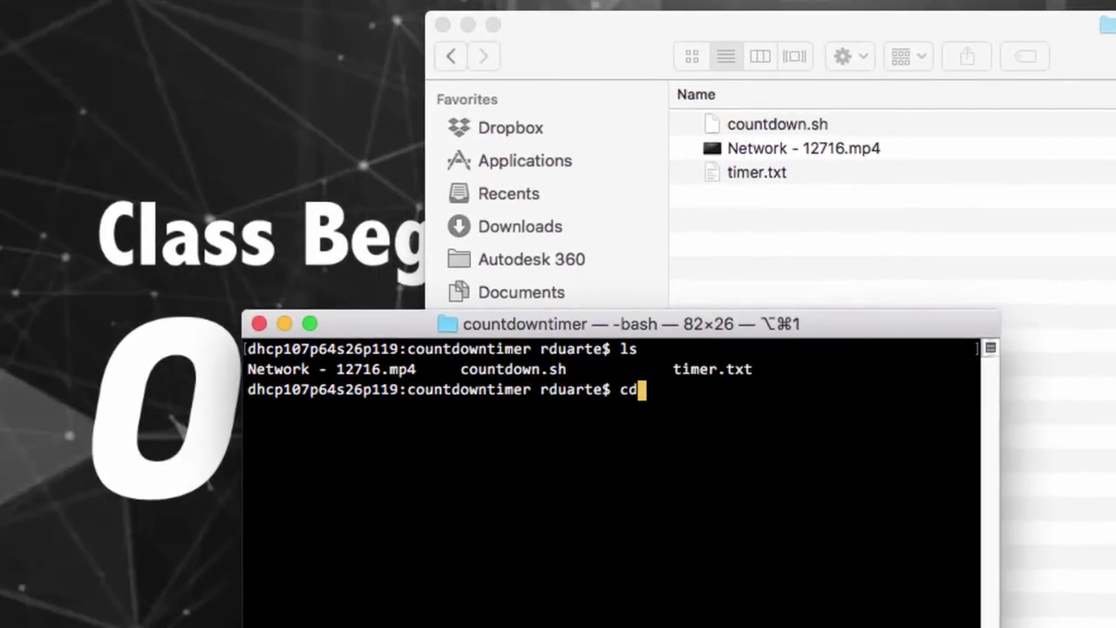
key("Return")
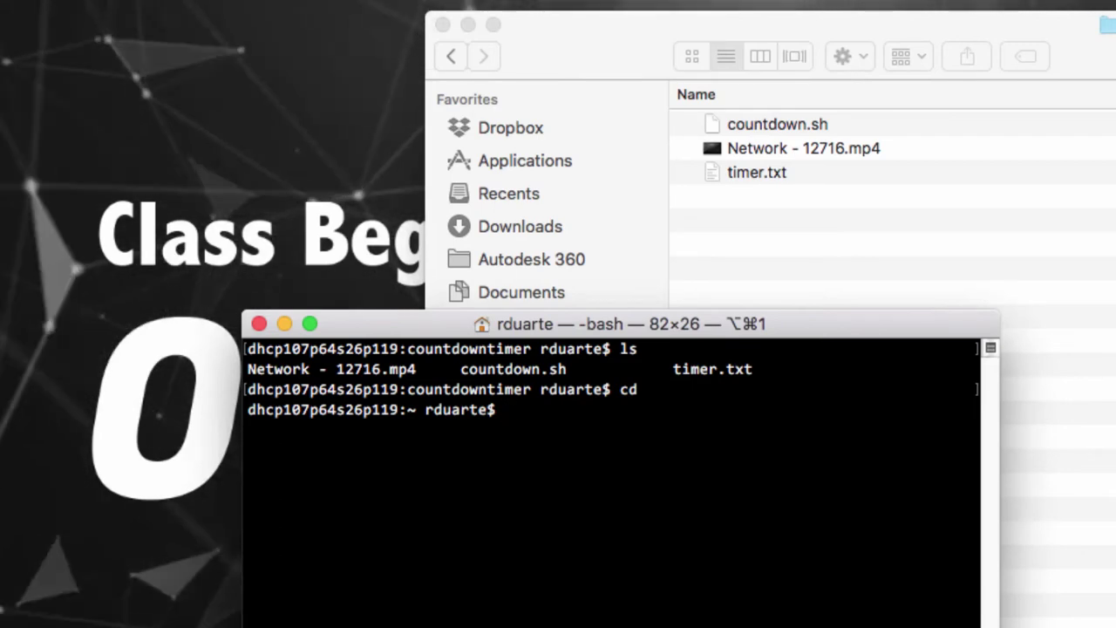
- Enter the countdowntimer folder and list its files: countdown.sh, timer.txt, Network - 12716.mp4
type("ls")
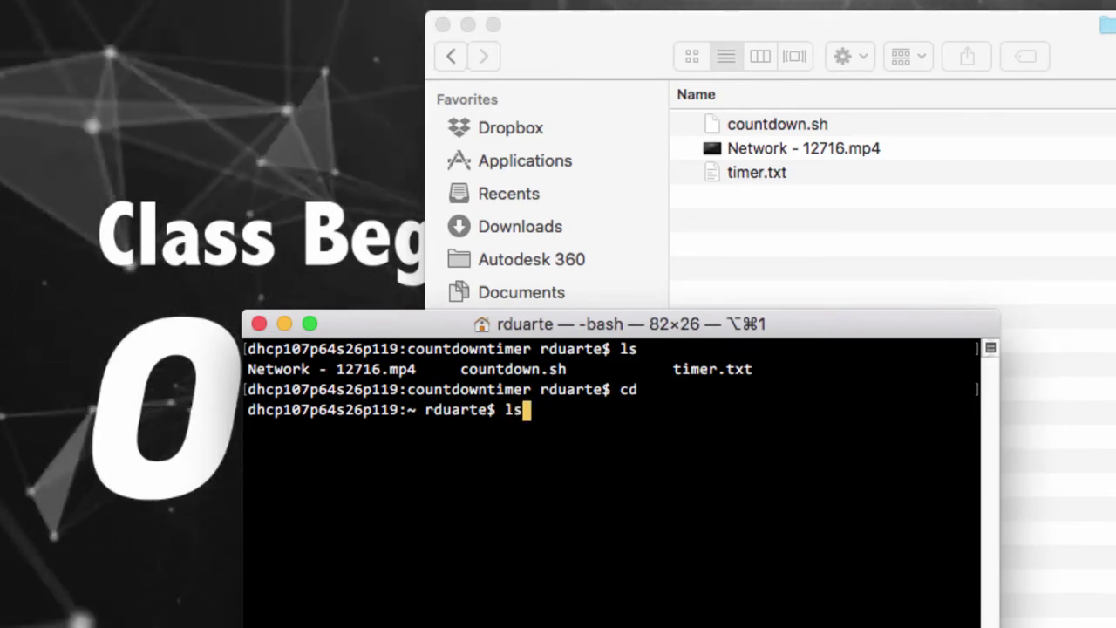
key("BackSpace")
key("BackSpace")
type("cd ")
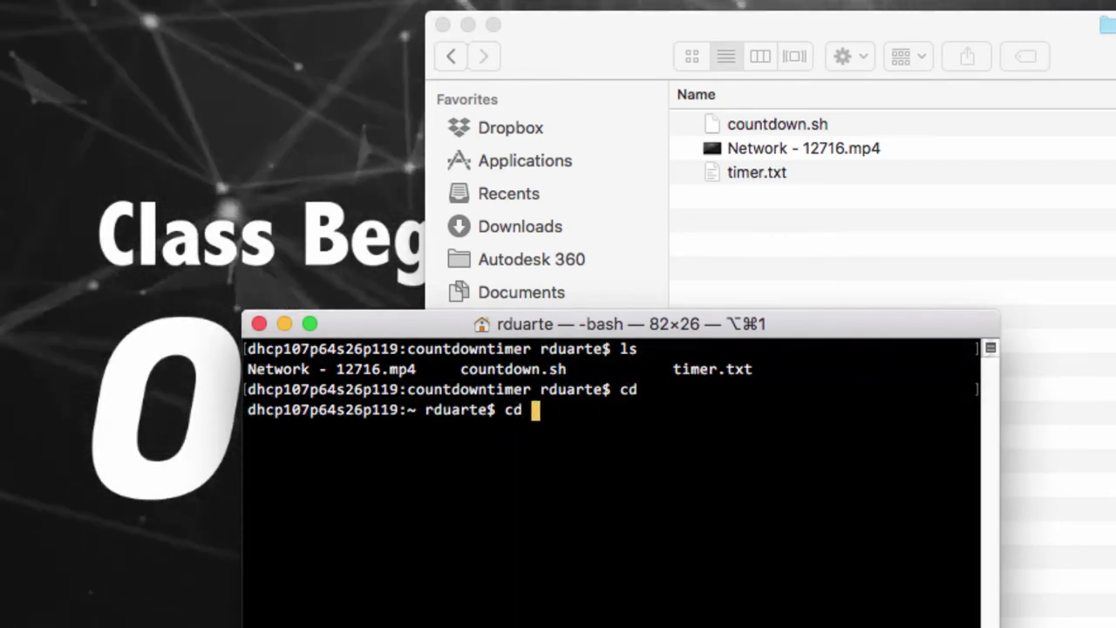
type("co")
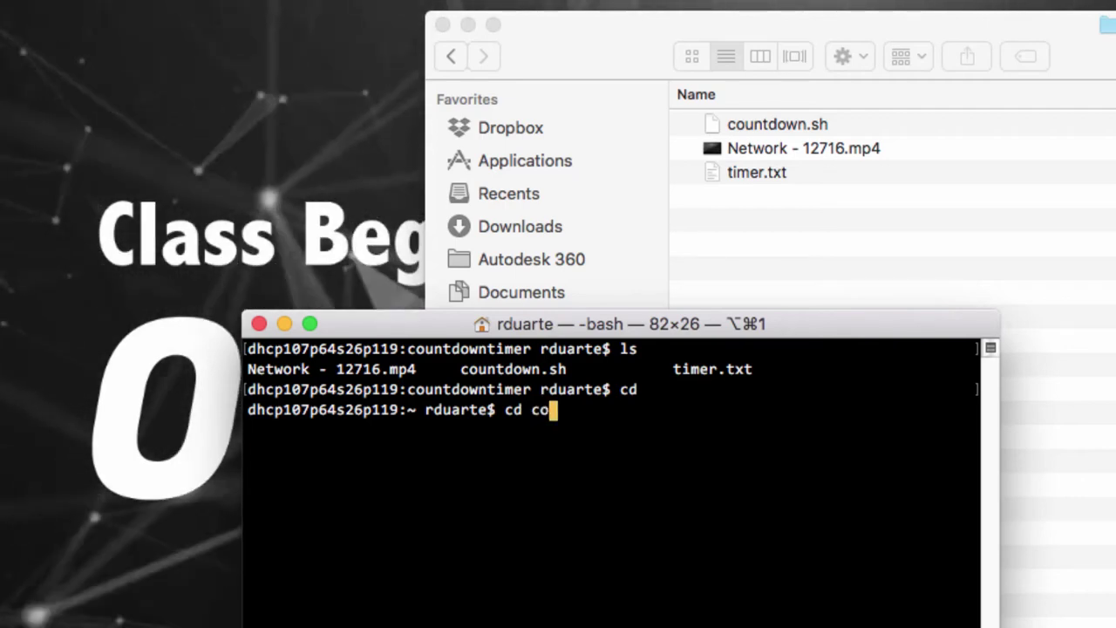
type("unt")
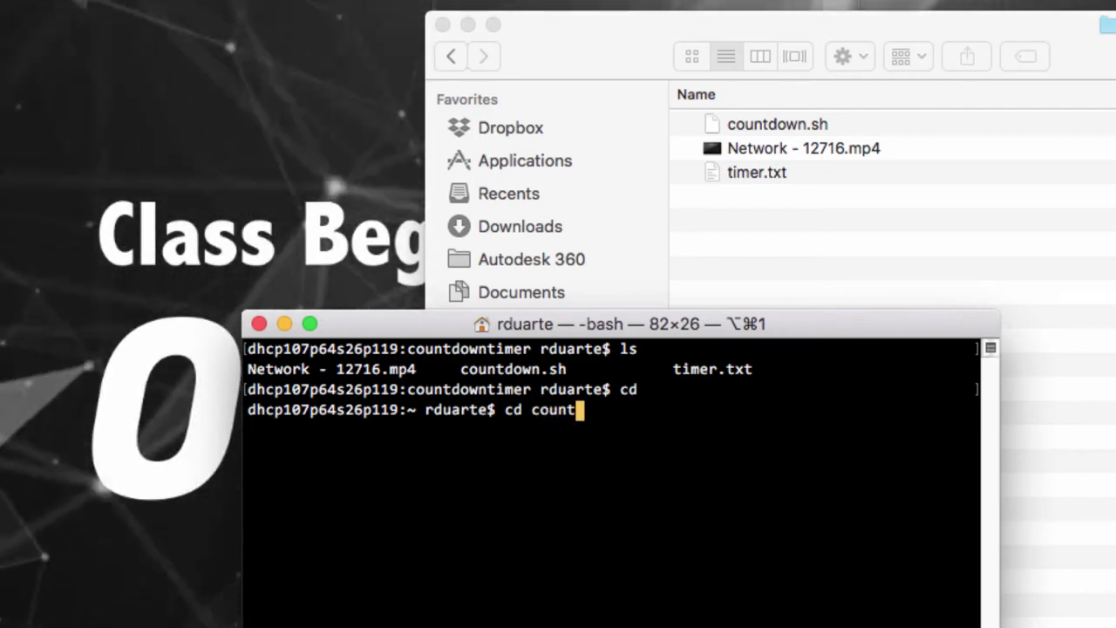
type("do")
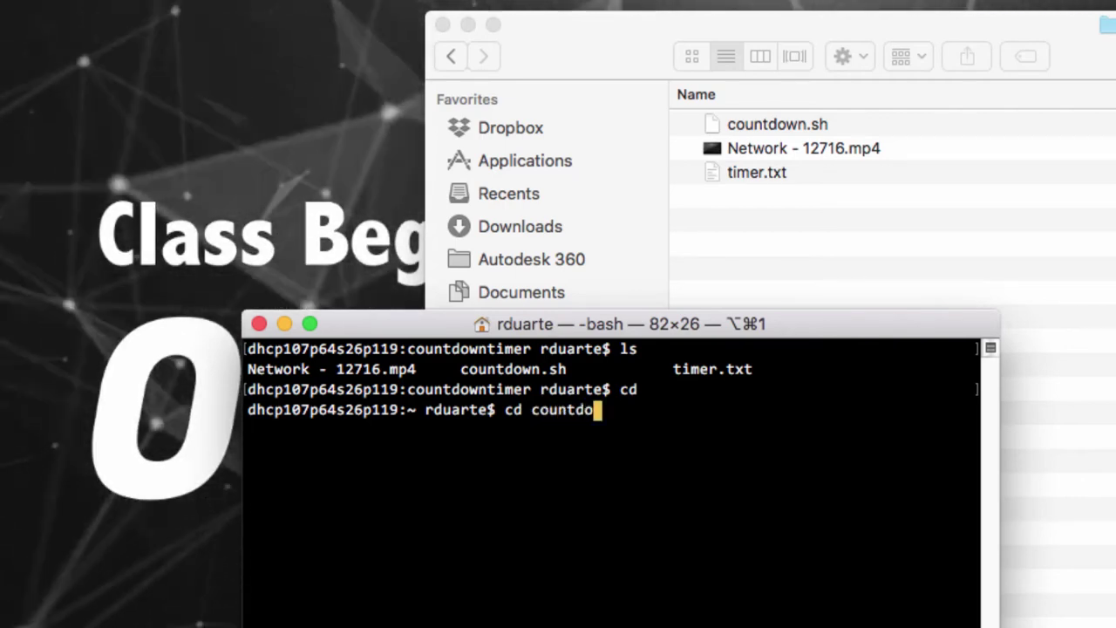
key("Tab")
key("Return")
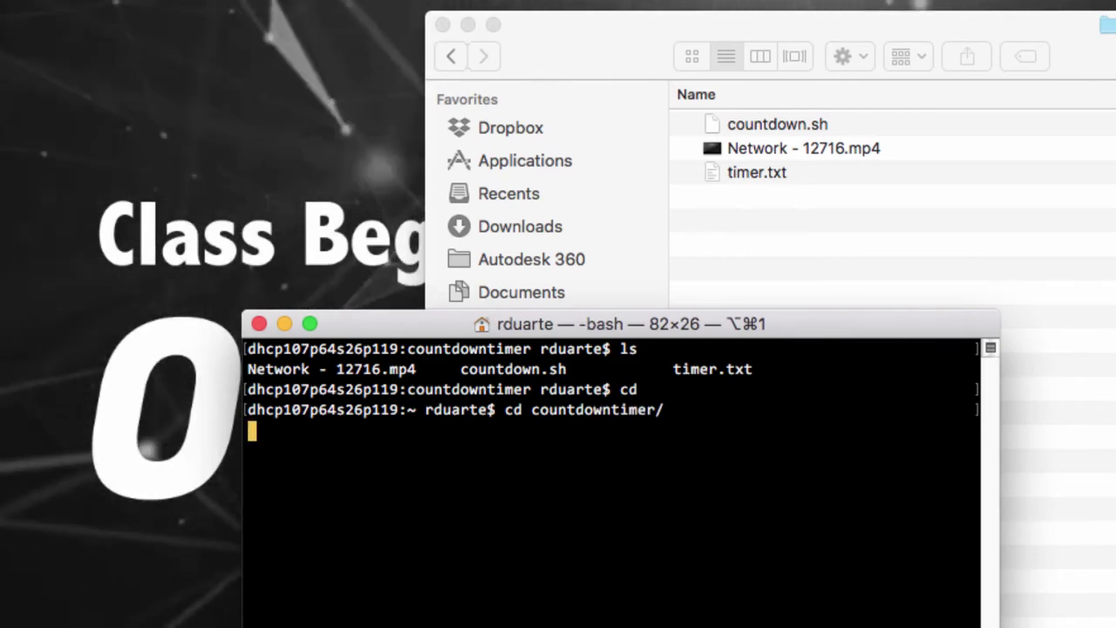
type("ls")
key("Return")
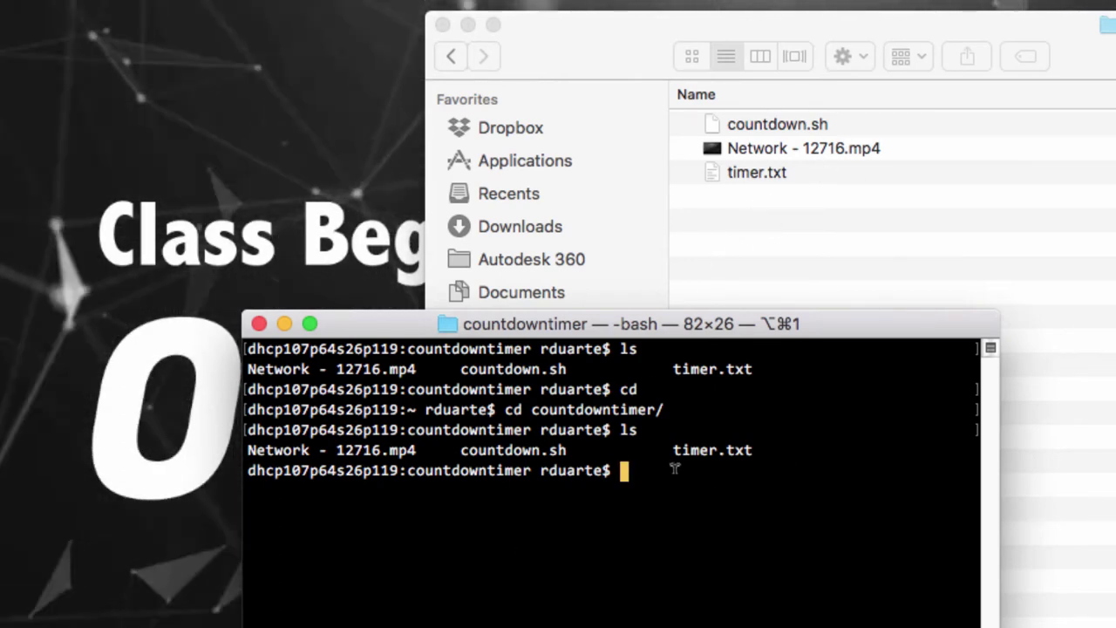
- Make countdown.sh executable with chmod +x countdown.sh
left_click_drag(628, 324, 291, 191)
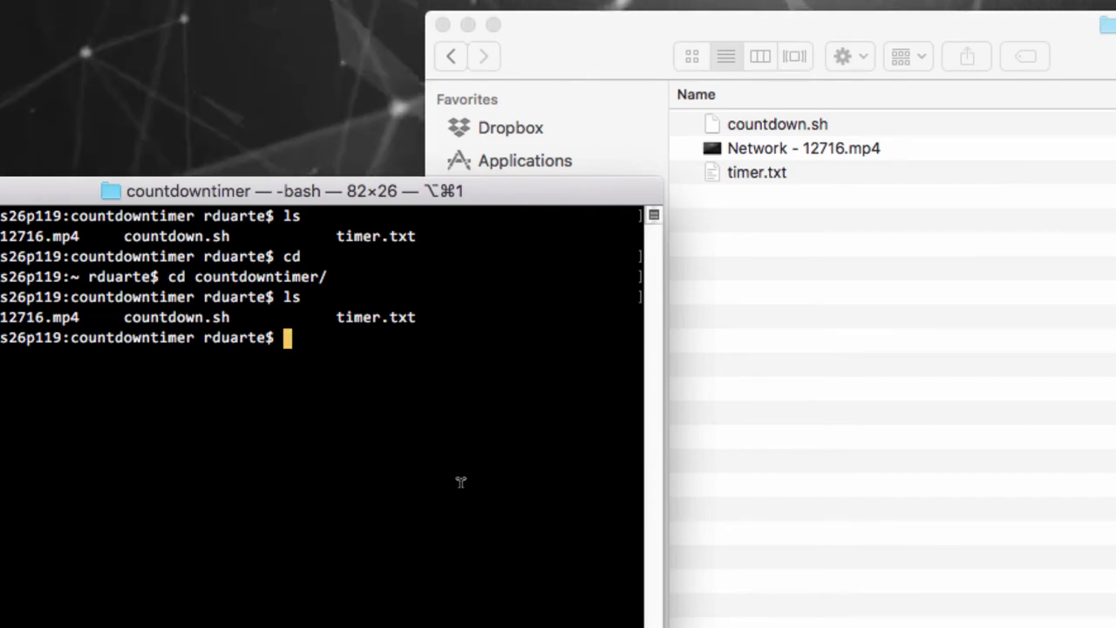
type("chmod")
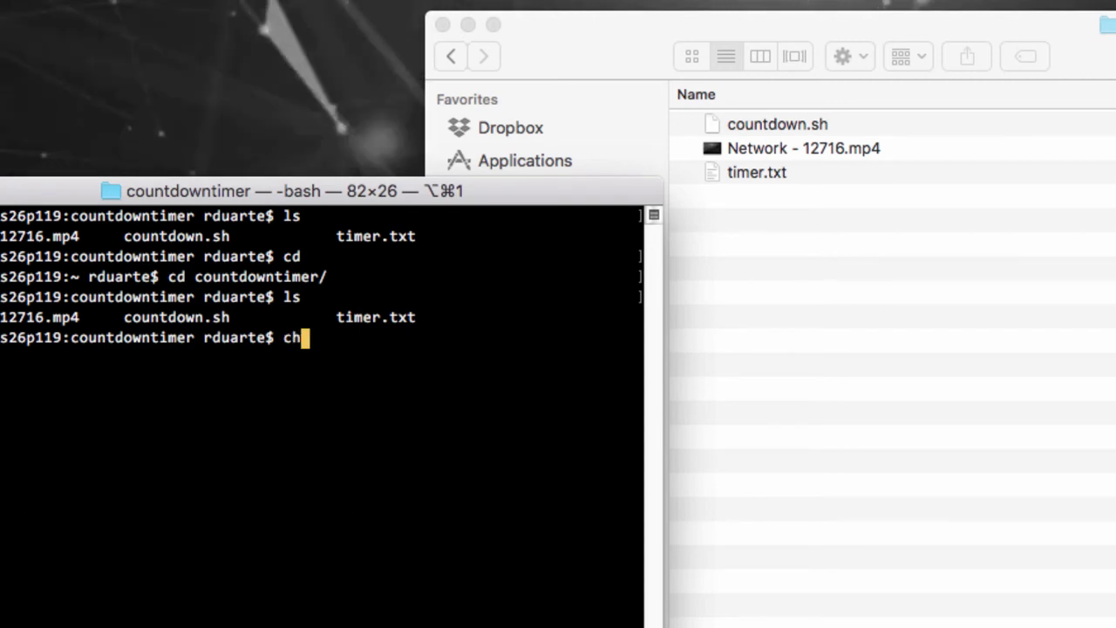
type(" +x ")
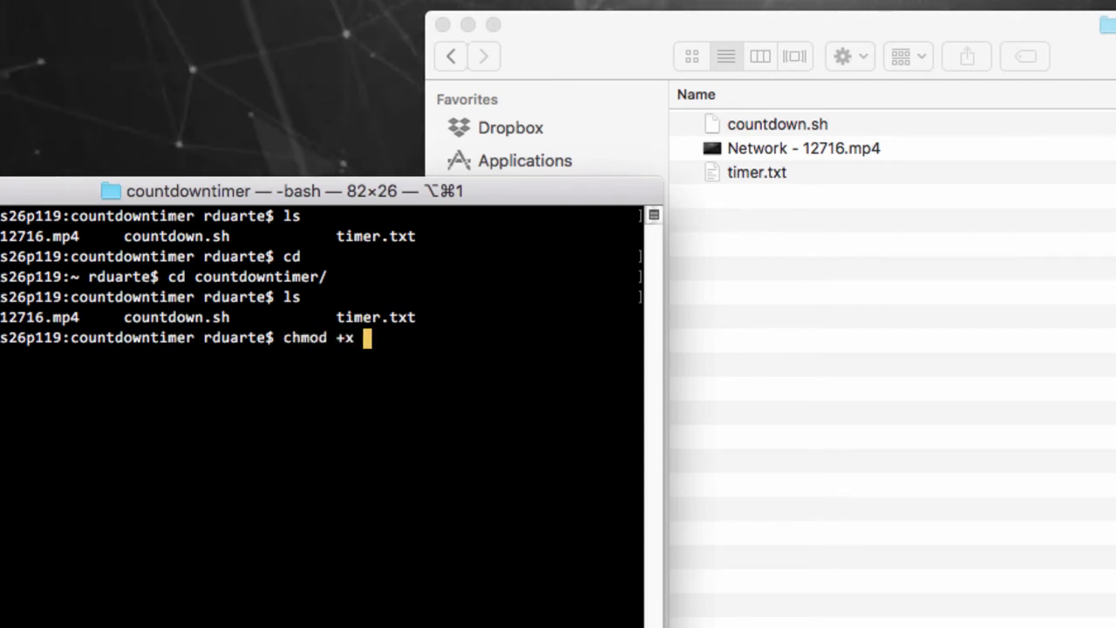
type("count")
key("Tab")
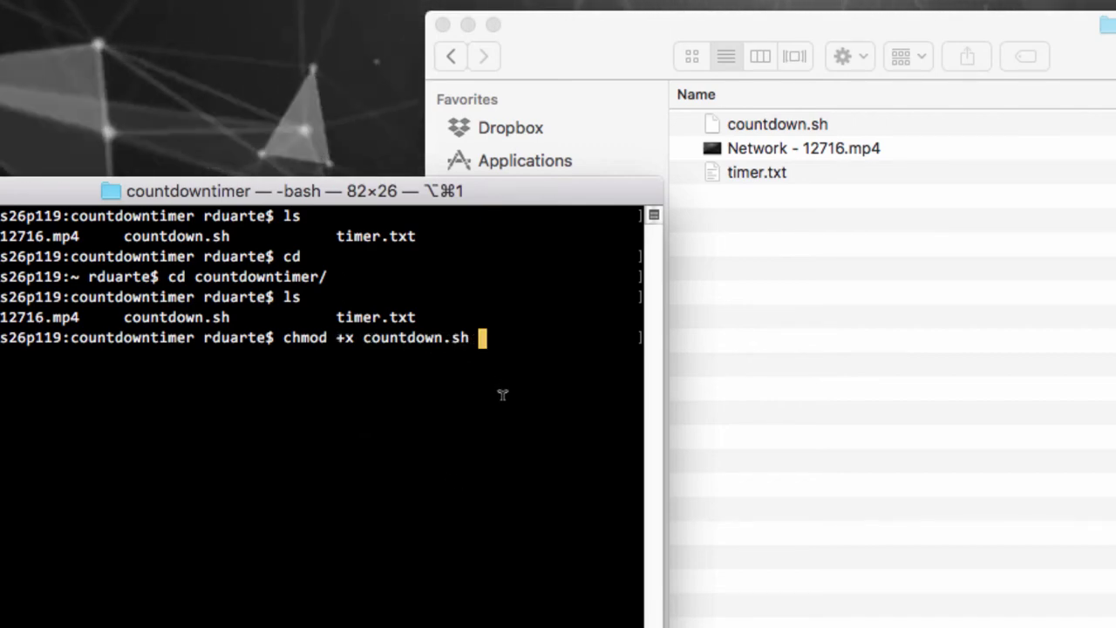
key("Return")
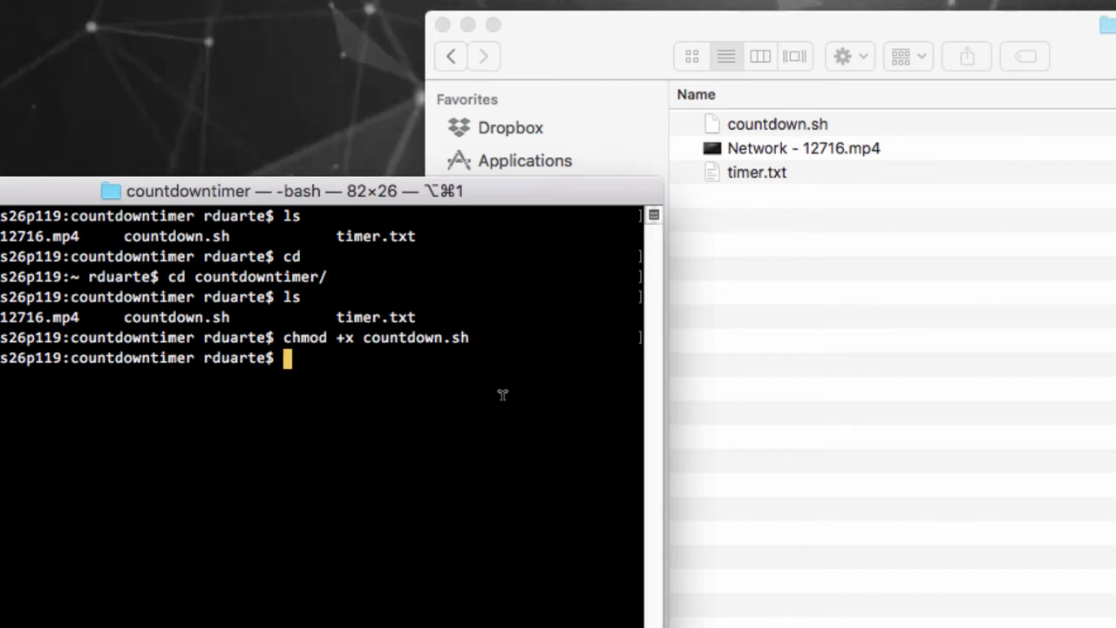
- Run ./countdown.sh 40 timer.txt with Terminal over the preview's lower right and Finder moved aside
type("./co")
key("Tab")
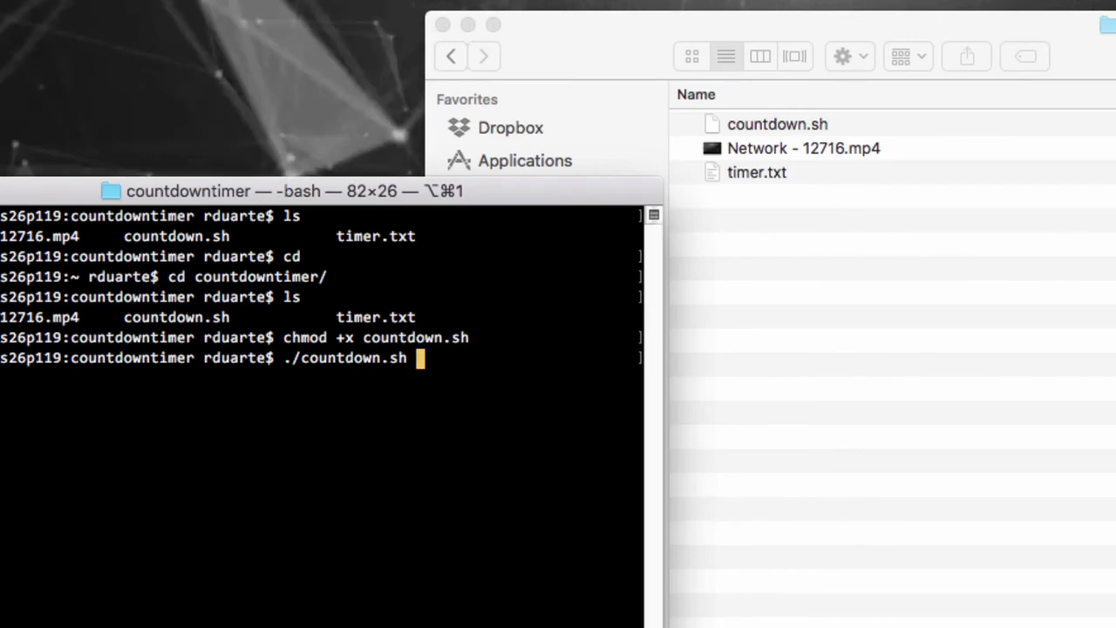
type("40 timer")
key("Tab")
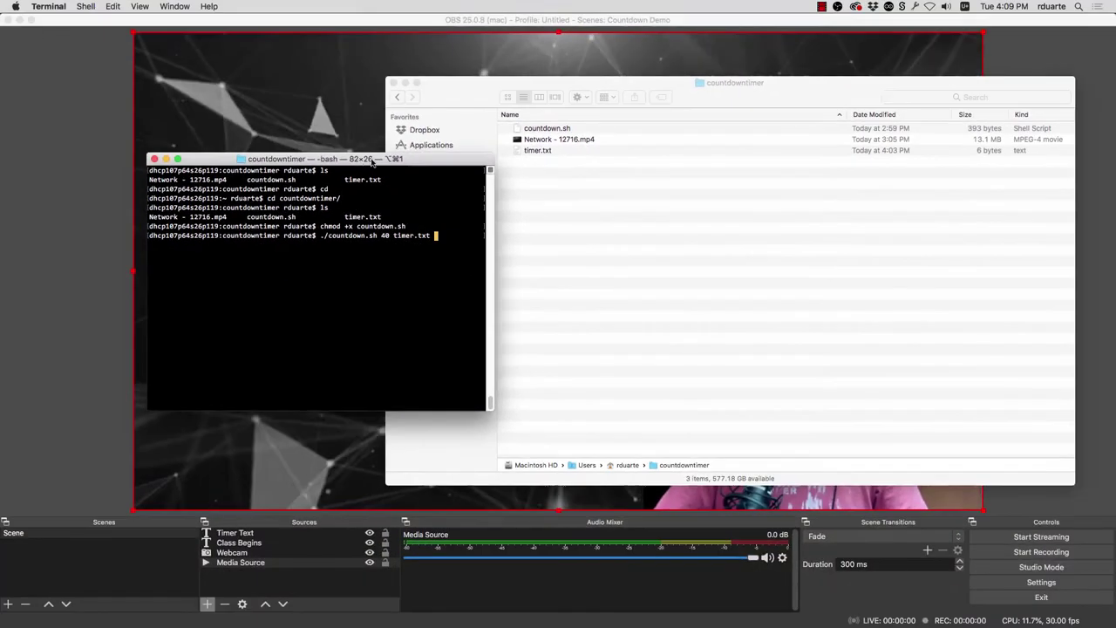
left_click_drag(358, 171, 989, 324)
left_click(516, 168)
left_click_drag(516, 82, 756, 49)
left_click(621, 398)
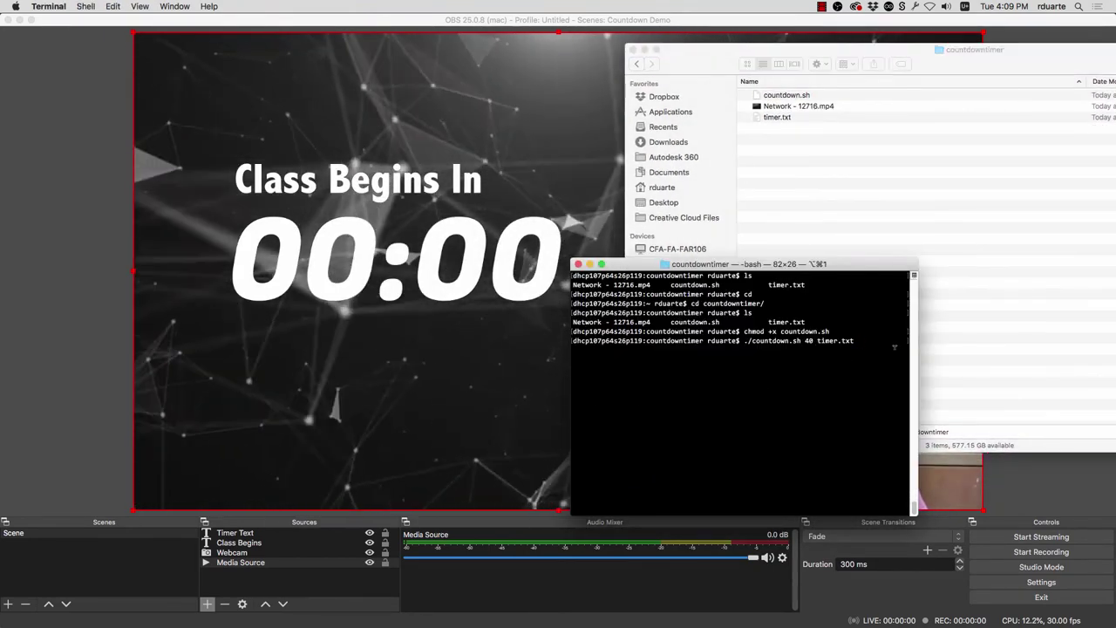
key("Return")
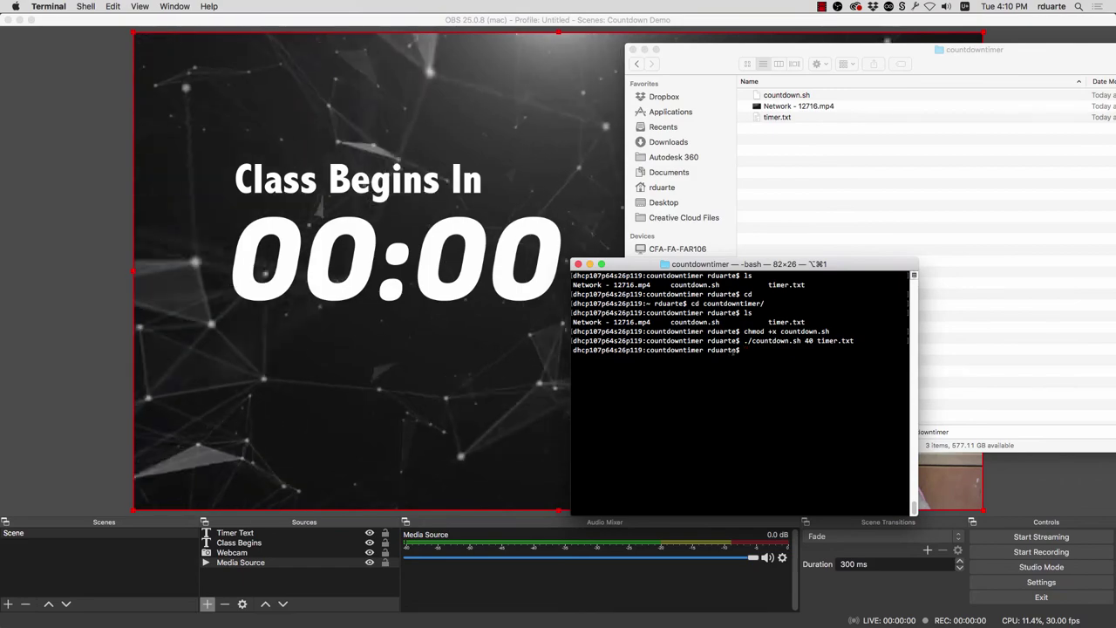
- Lower the Terminal window as the 40-second countdown reaches 00:00, then select the previous command text
left_click_drag(776, 265, 789, 342)
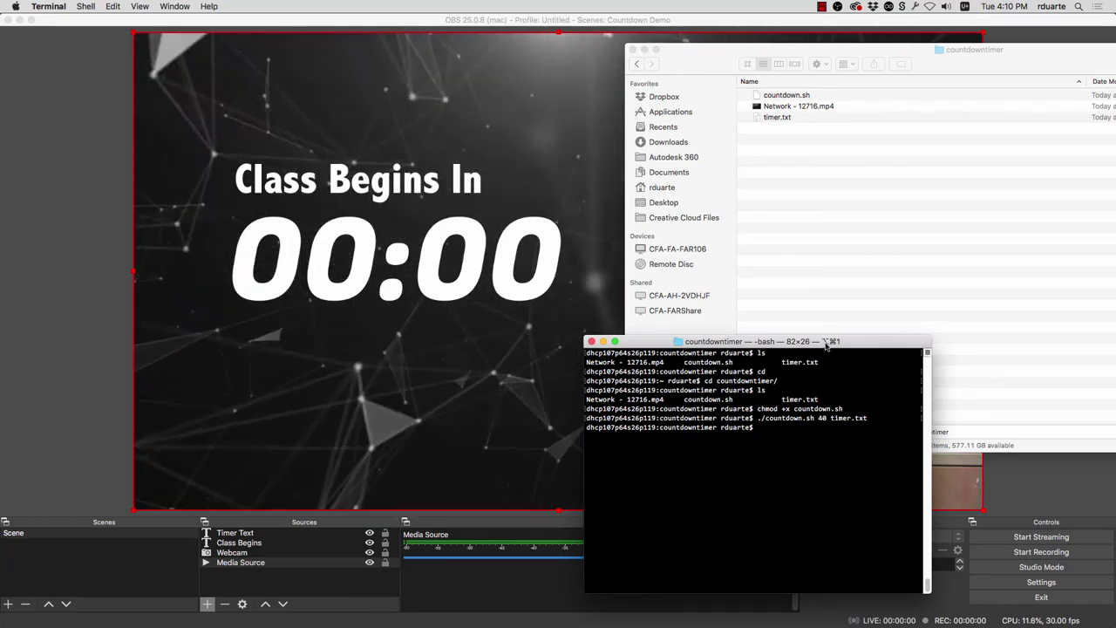
left_click_drag(825, 344, 823, 347)
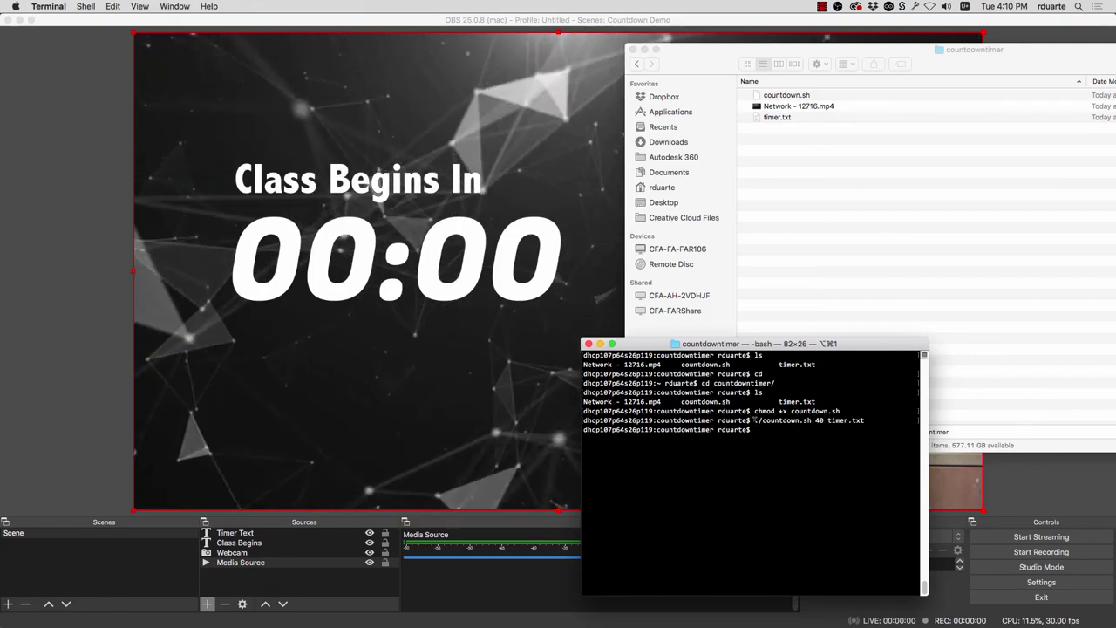
left_click_drag(755, 420, 866, 420)
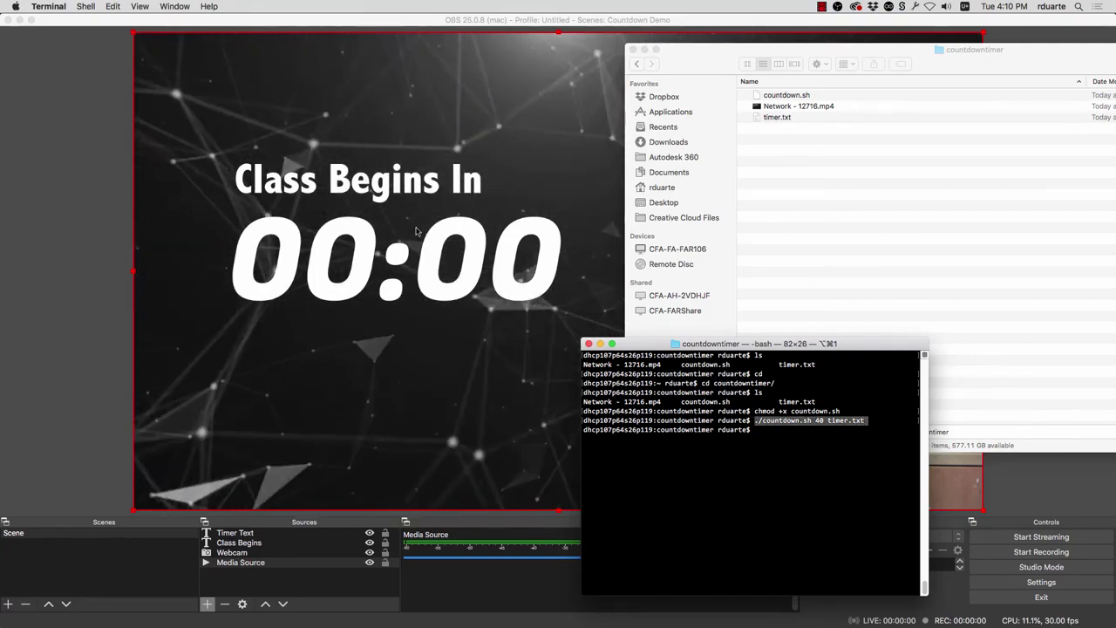
- Recall the ./countdown.sh 40 timer.txt command and remove its 40-second duration
left_click(262, 225)
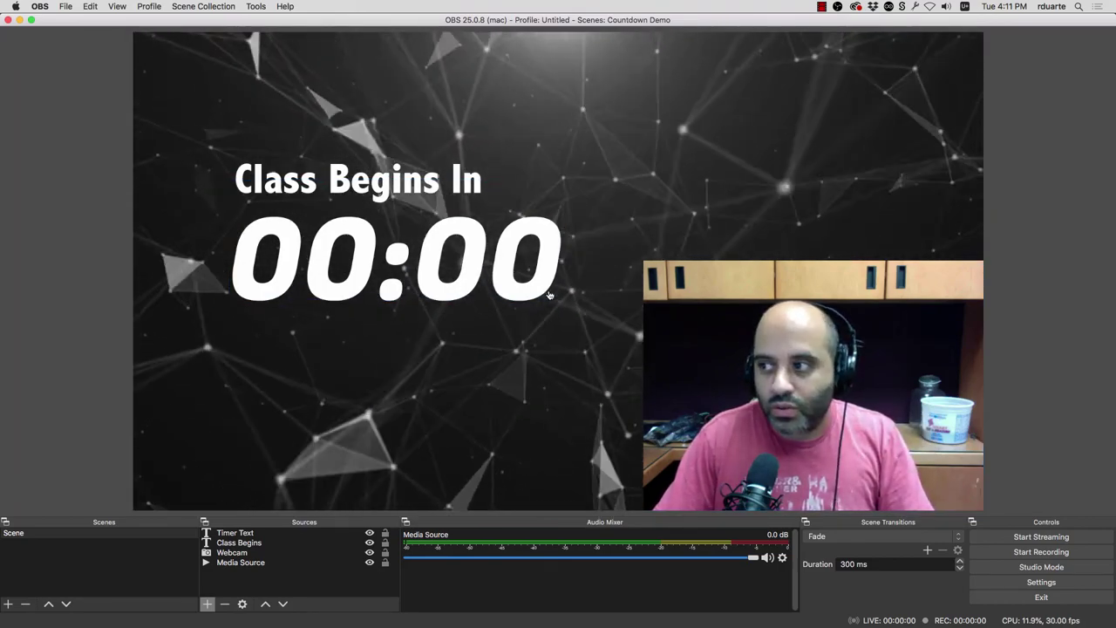
key("super+Tab")
key("Return")
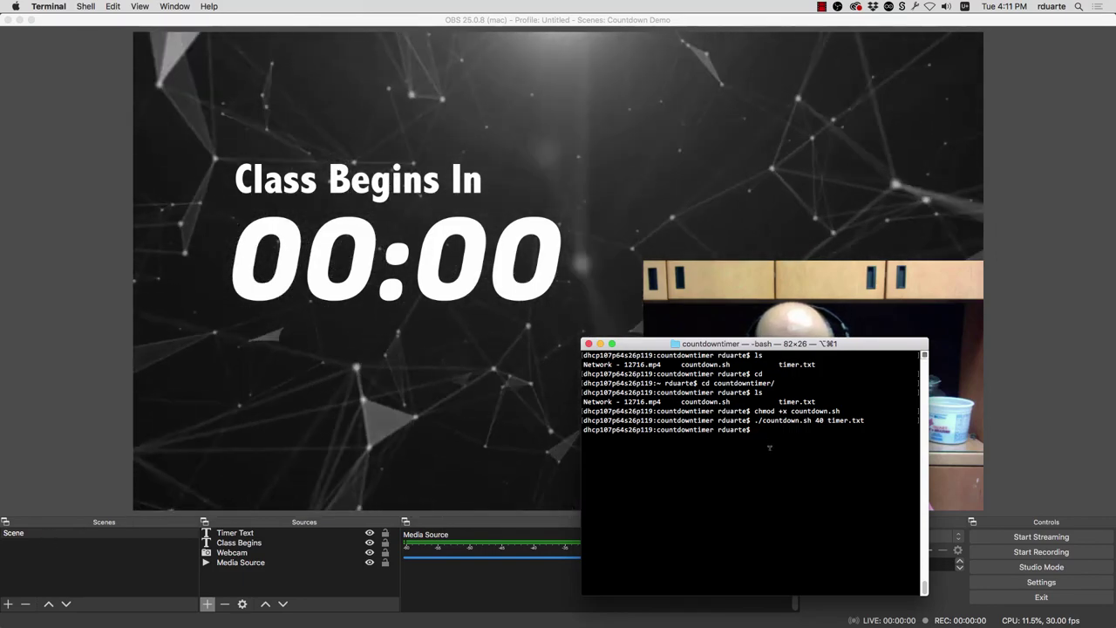
key("Up")
key("Left")
key("Left")
key("Left")
key("Left")
key("Left")
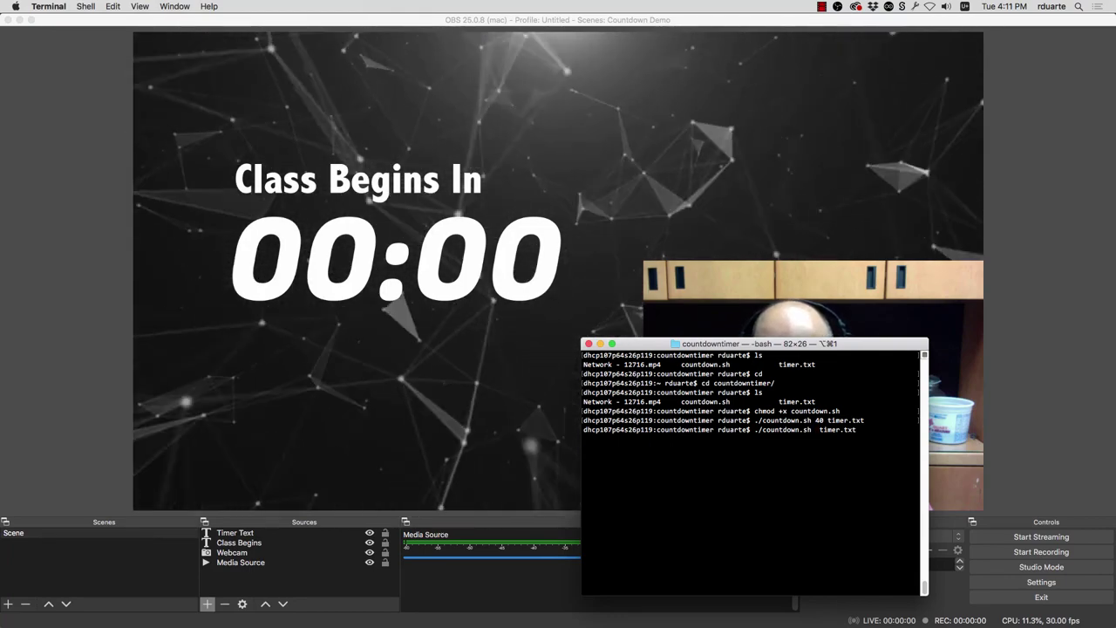
- Enter 400 as the duration to start a 400-second countdown, moving Terminal off the webcam
type("400")
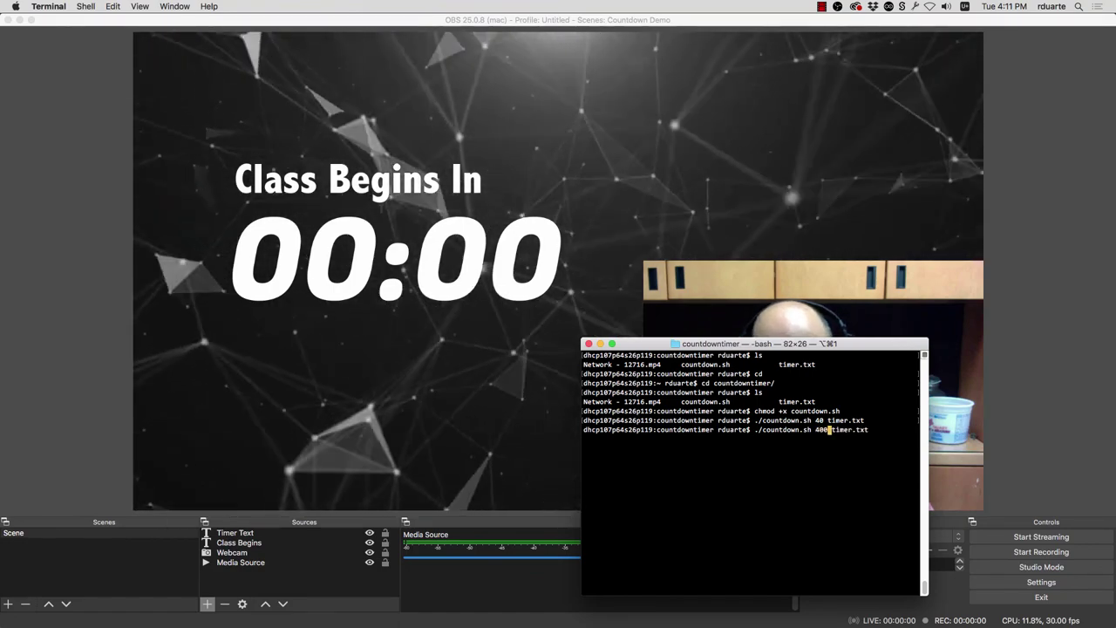
key("Return")
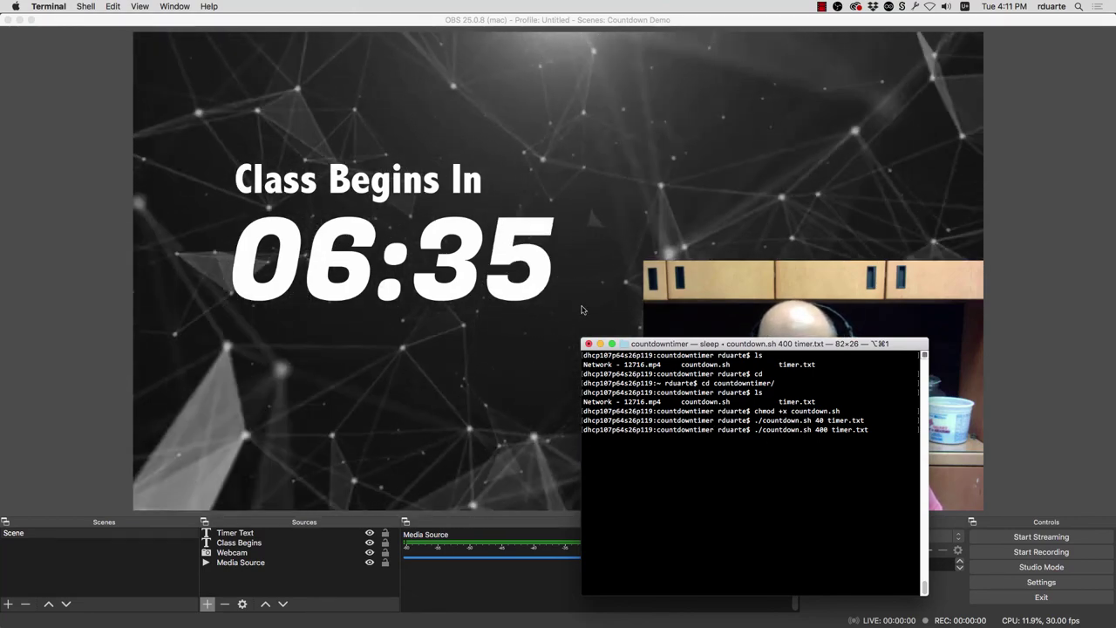
left_click_drag(748, 345, 404, 362)
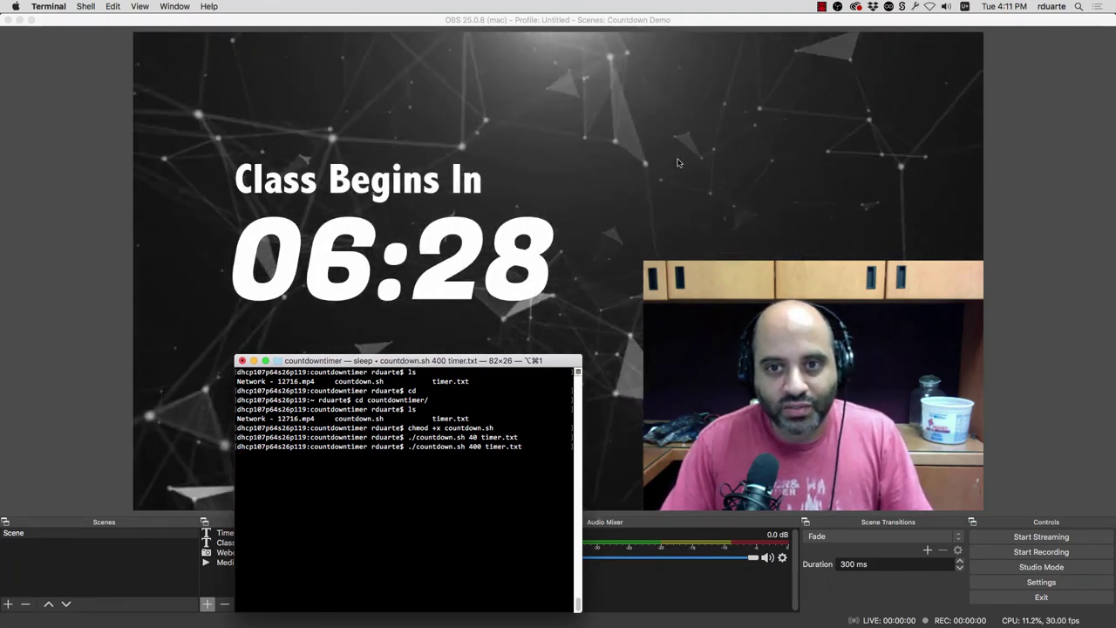
- Bring OBS forward and select the countdown text and the full-canvas background video in the preview
left_click(761, 265)
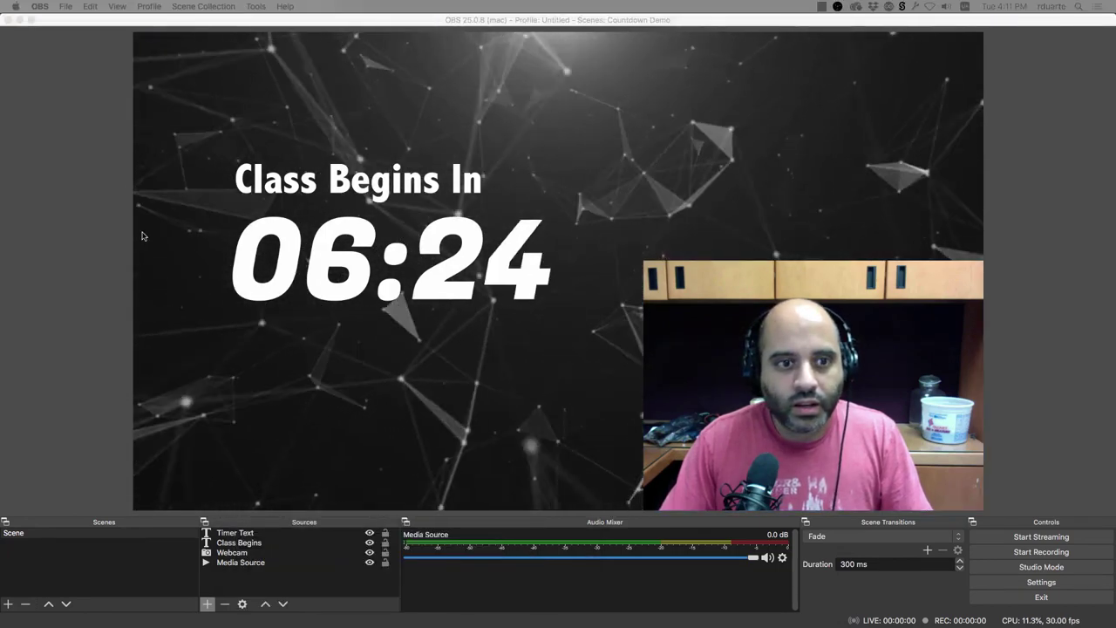
left_click(92, 261)
left_click(392, 262)
left_click(455, 379)
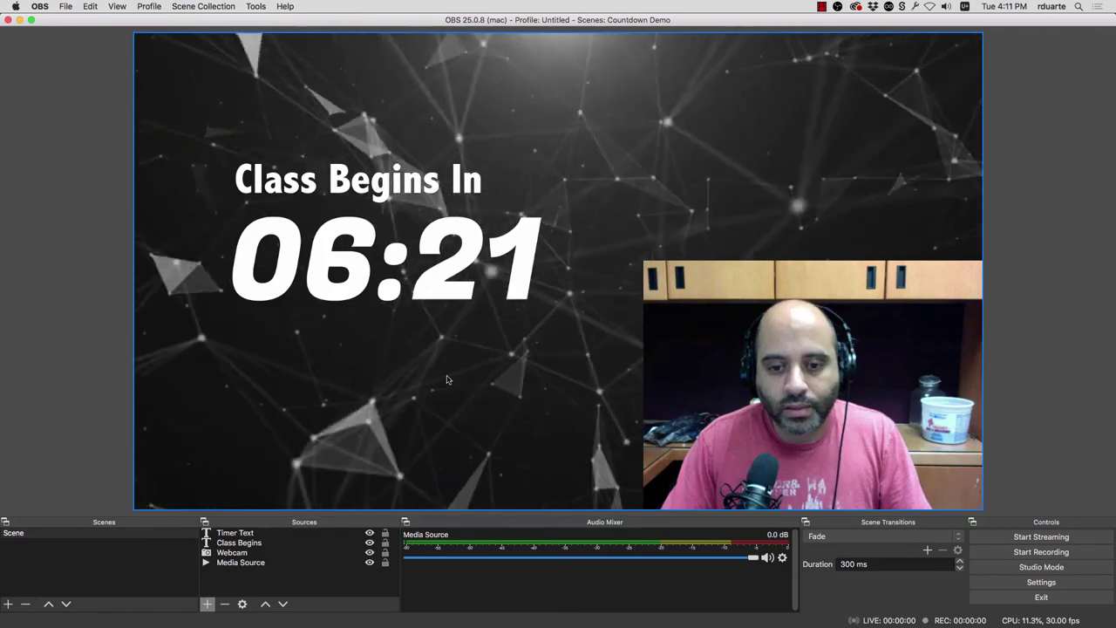